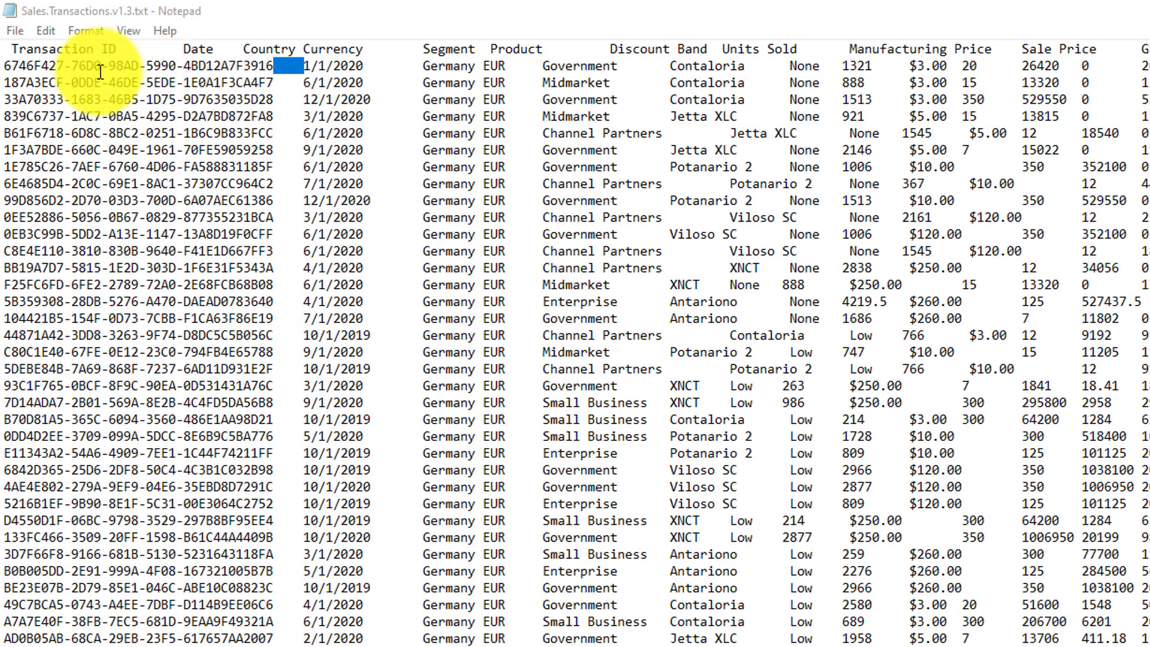
- In Notepad, select the first data row and the tab between Germany and EUR to show the tab separators
{"action": "left_click_drag", "start_coordinate": [101, 73], "coordinate": [279, 69]}
{"action": "left_click", "coordinate": [291, 69]}
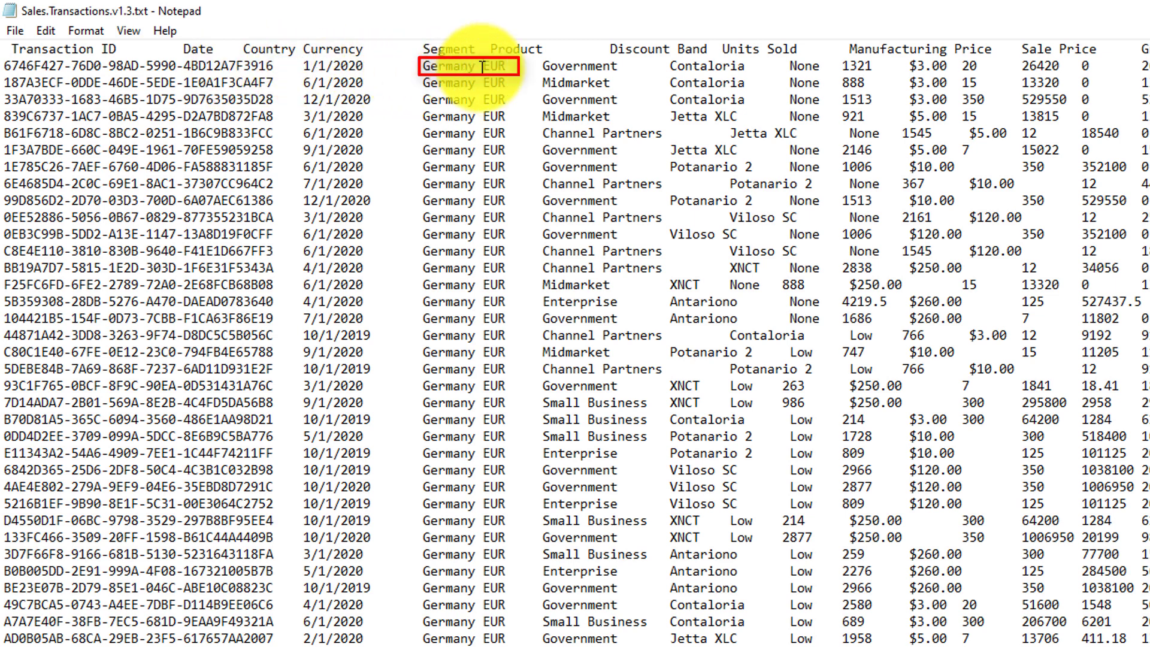
{"action": "left_click_drag", "start_coordinate": [474, 67], "coordinate": [483, 67]}
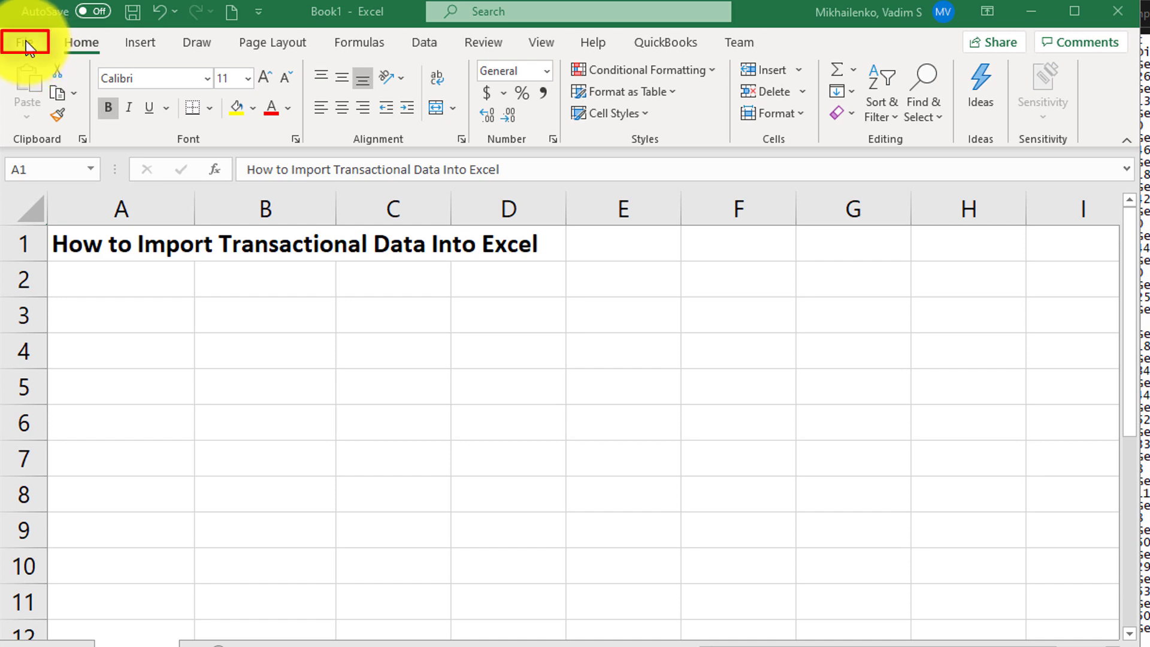
- Browse to open a file, centre the Open dialog, and filter it to Text Files (*.prn;*.txt;*.csv)
{"action": "left_click", "coordinate": [26, 41]}
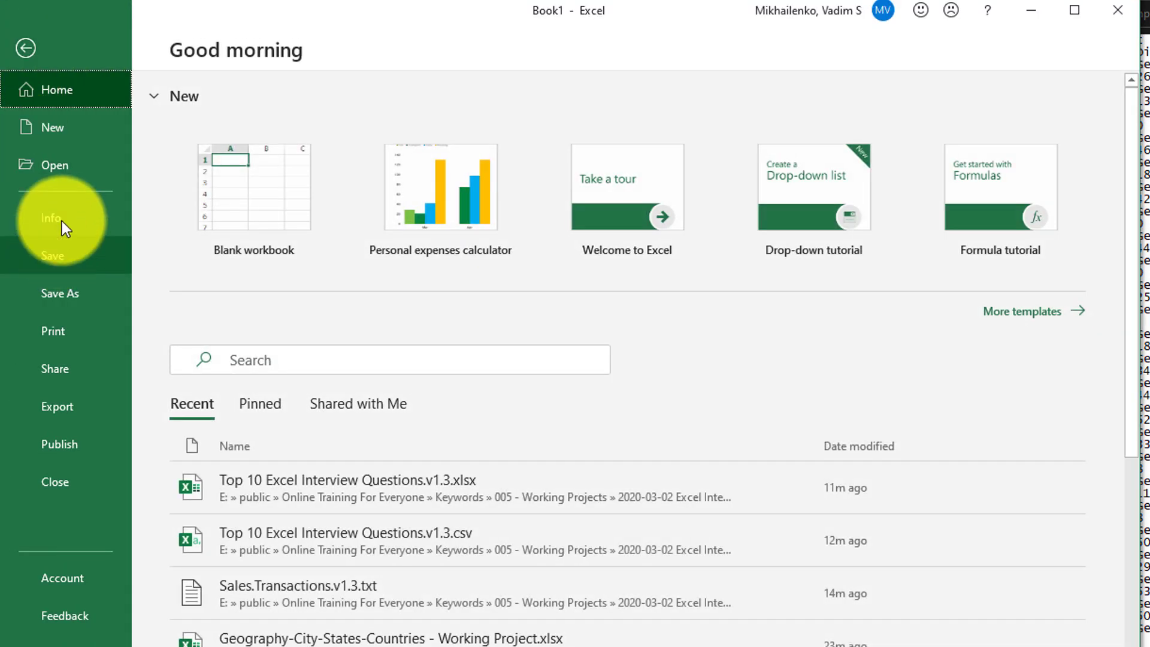
{"action": "left_click", "coordinate": [60, 162]}
{"action": "left_click", "coordinate": [244, 477]}
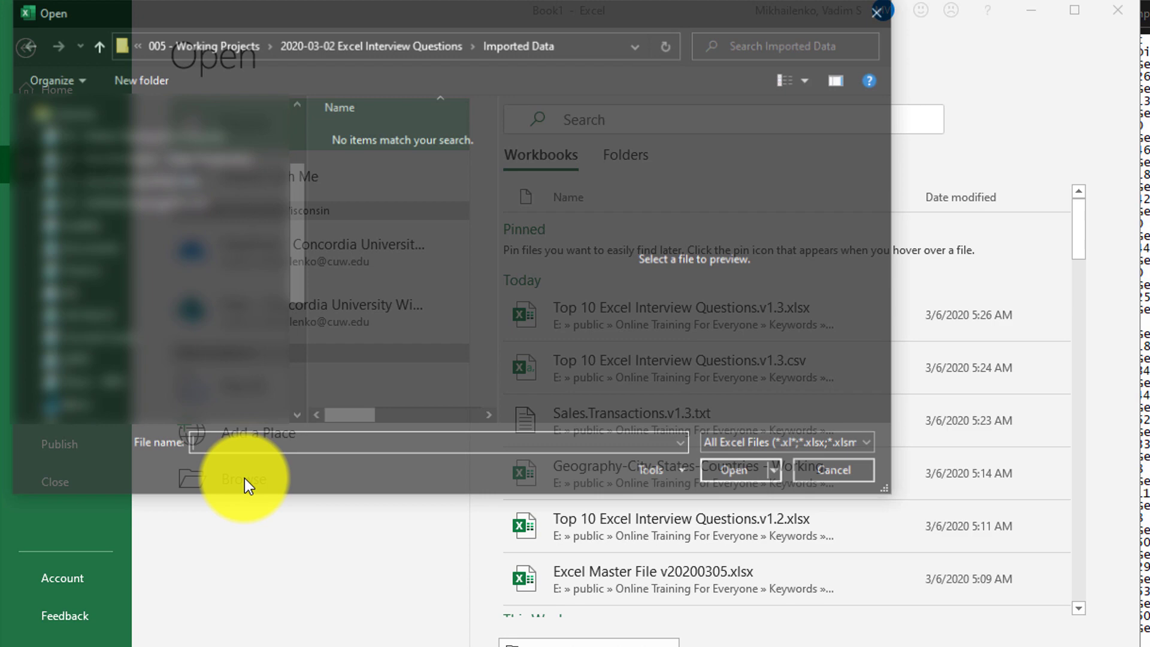
{"action": "left_click_drag", "start_coordinate": [712, 22], "coordinate": [893, 121]}
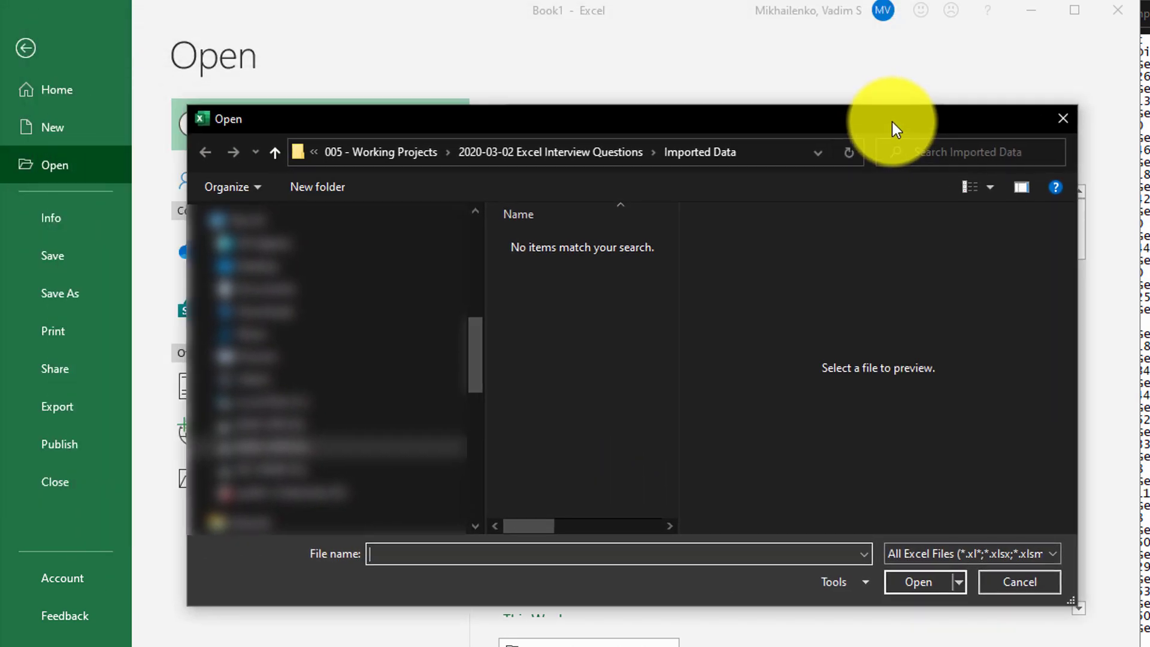
{"action": "left_click", "coordinate": [1038, 556]}
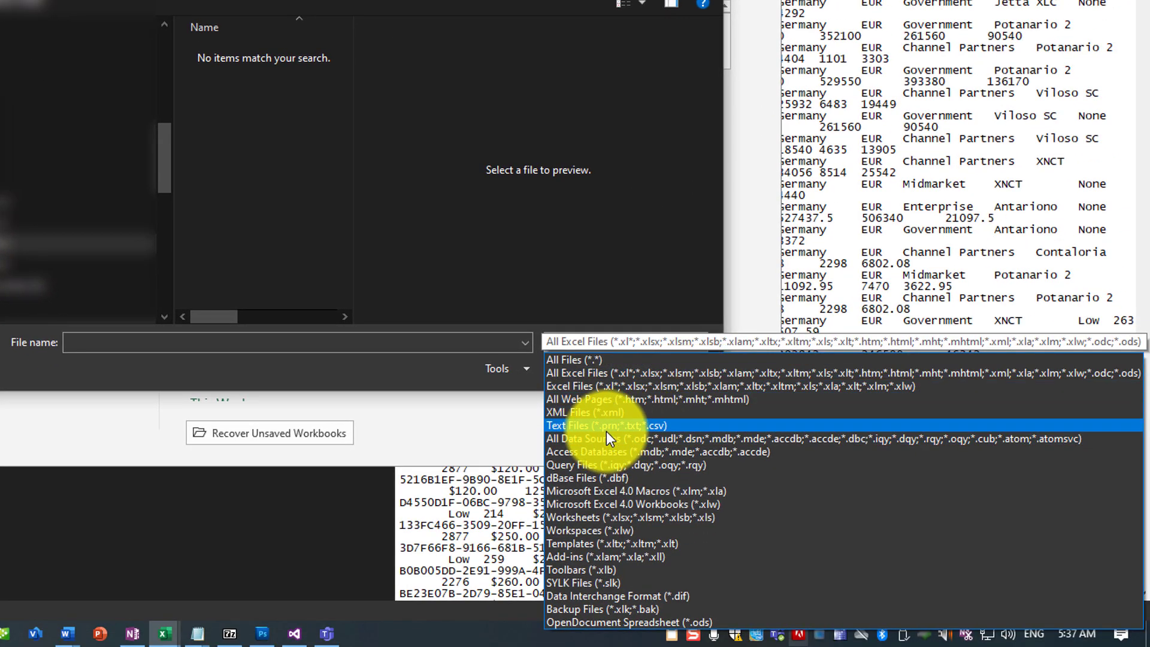
{"action": "left_click", "coordinate": [632, 428]}
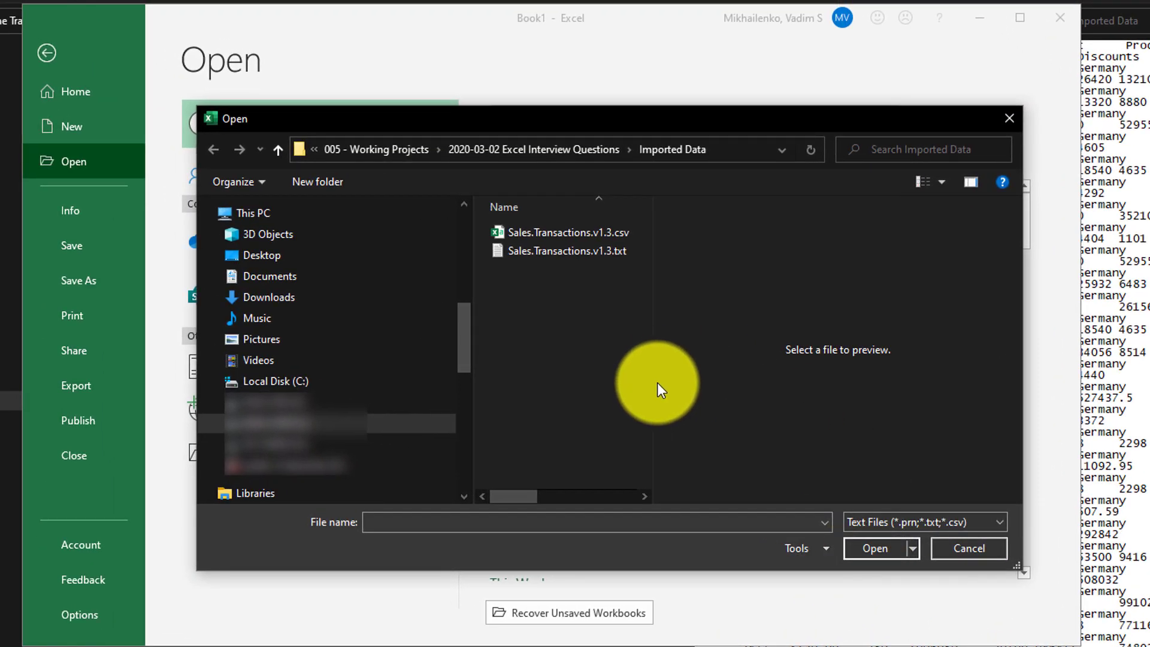
- Widen the preview, compare Sales.Transactions.v1.3.txt with the .csv version, then reselect the .txt file
{"action": "left_click_drag", "start_coordinate": [656, 382], "coordinate": [863, 395]}
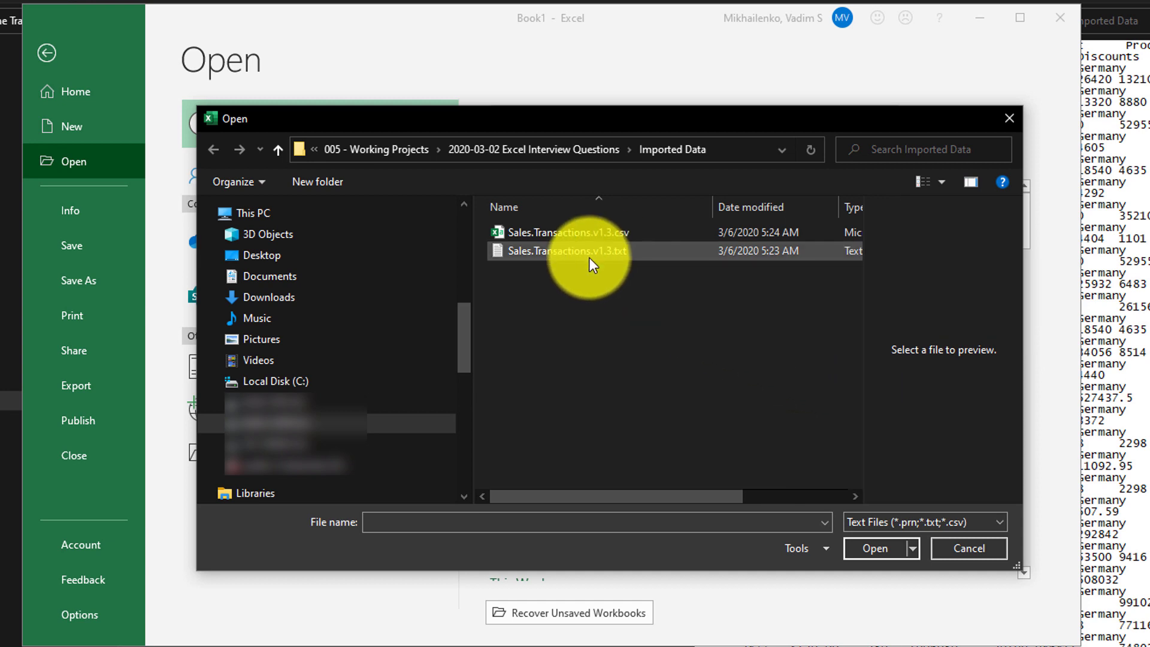
{"action": "left_click", "coordinate": [620, 257]}
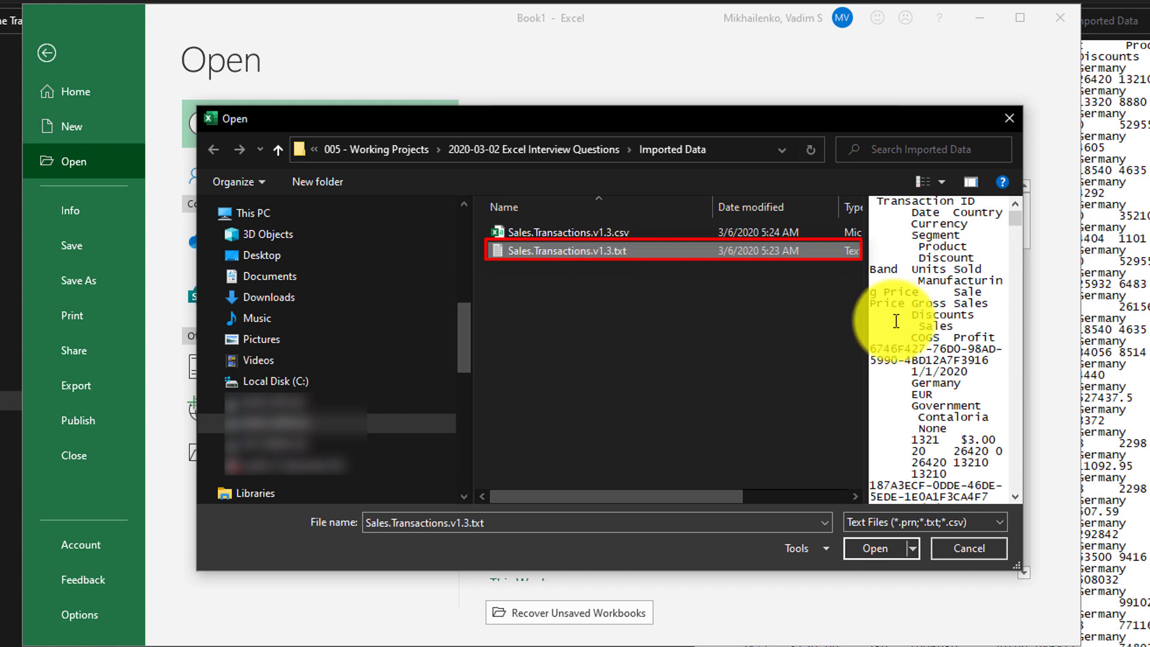
{"action": "left_click_drag", "start_coordinate": [864, 329], "coordinate": [741, 329]}
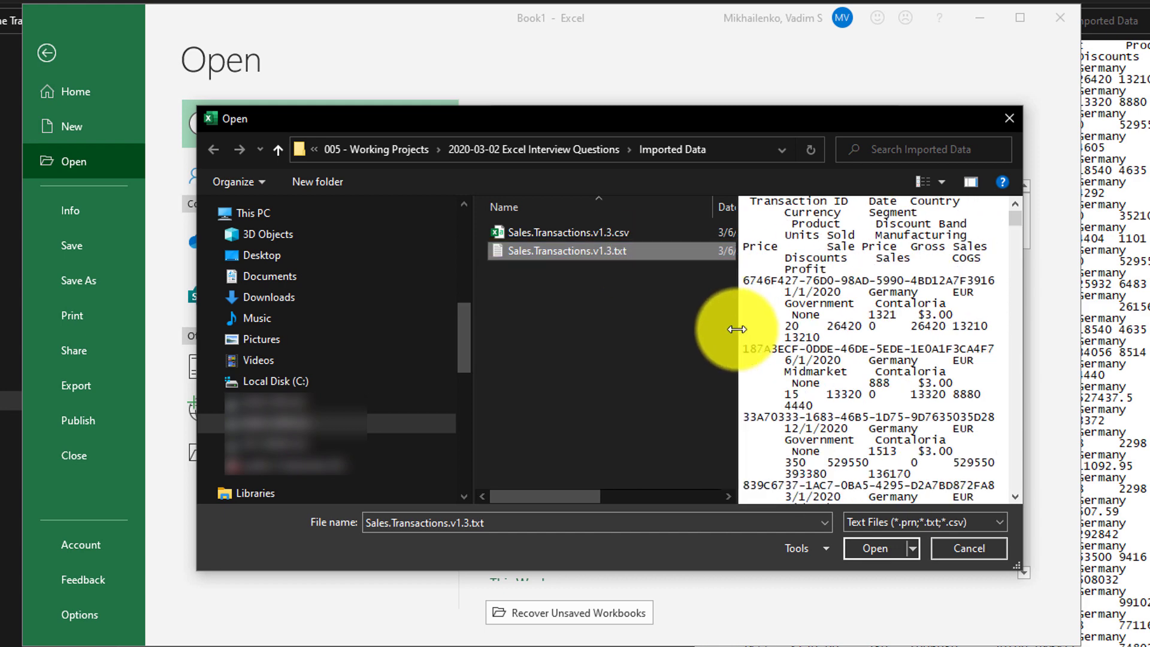
{"action": "left_click", "coordinate": [602, 233]}
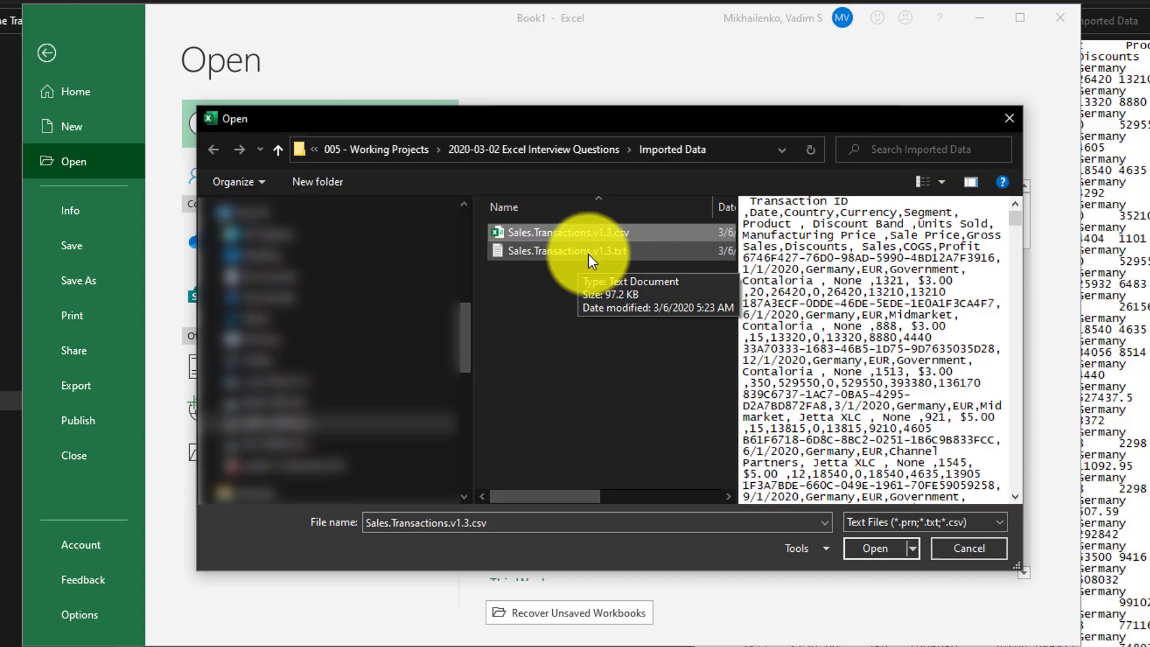
{"action": "left_click", "coordinate": [591, 254]}
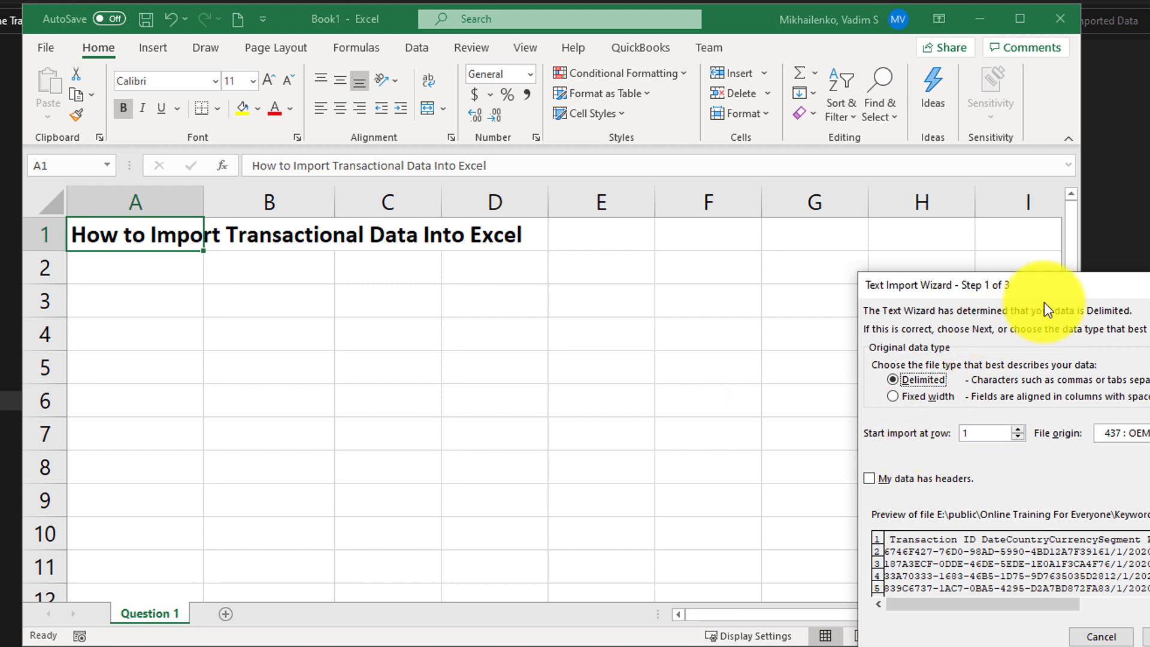
- Centre the Text Import Wizard, keep Delimited, tick 'My data has headers', and advance to step 2
{"action": "left_click_drag", "start_coordinate": [1044, 285], "coordinate": [652, 241]}
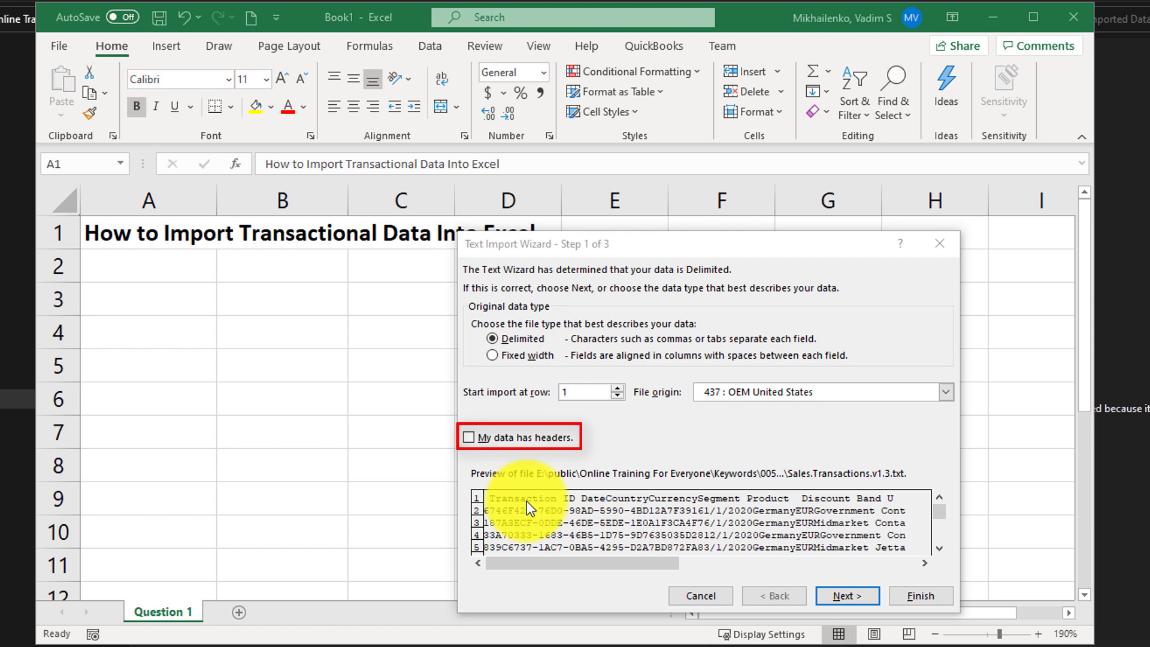
{"action": "left_click", "coordinate": [527, 501]}
{"action": "left_click", "coordinate": [476, 437]}
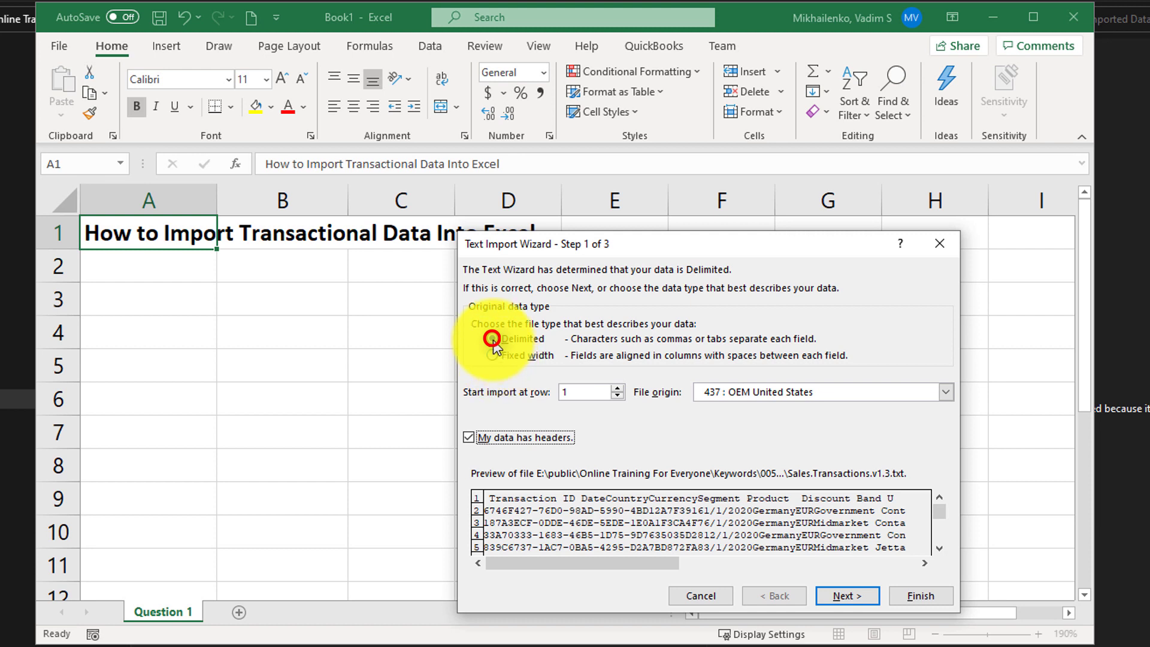
{"action": "left_click", "coordinate": [840, 596]}
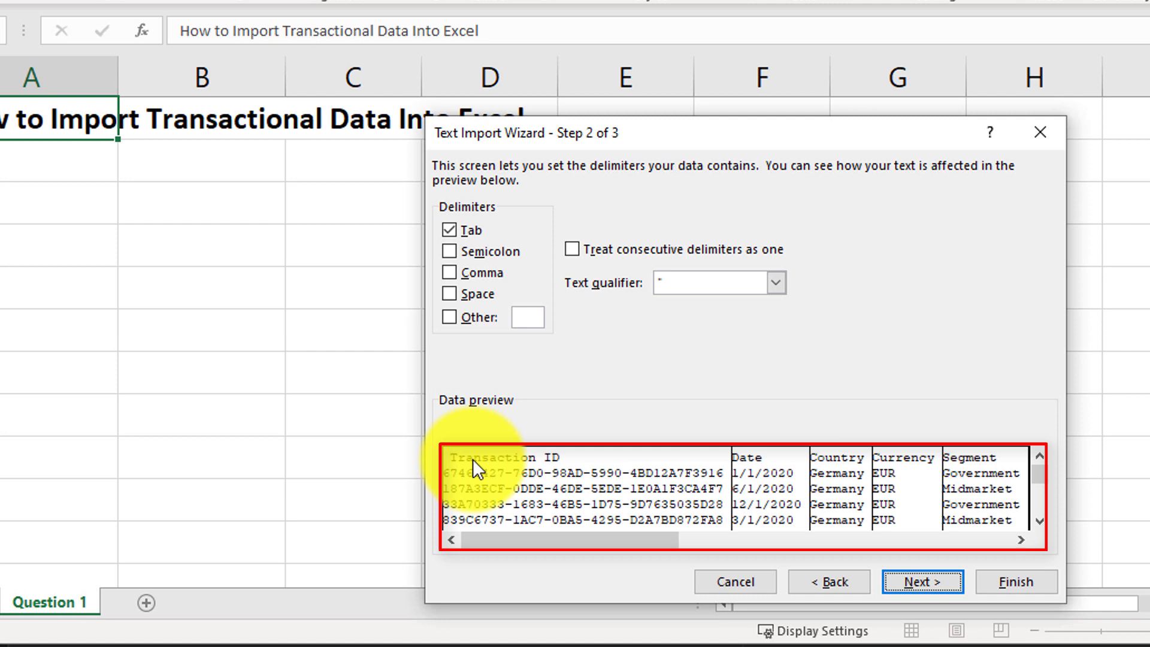
- Advance to step 3, keep the General column format, and finish the import
{"action": "left_click", "coordinate": [936, 585]}
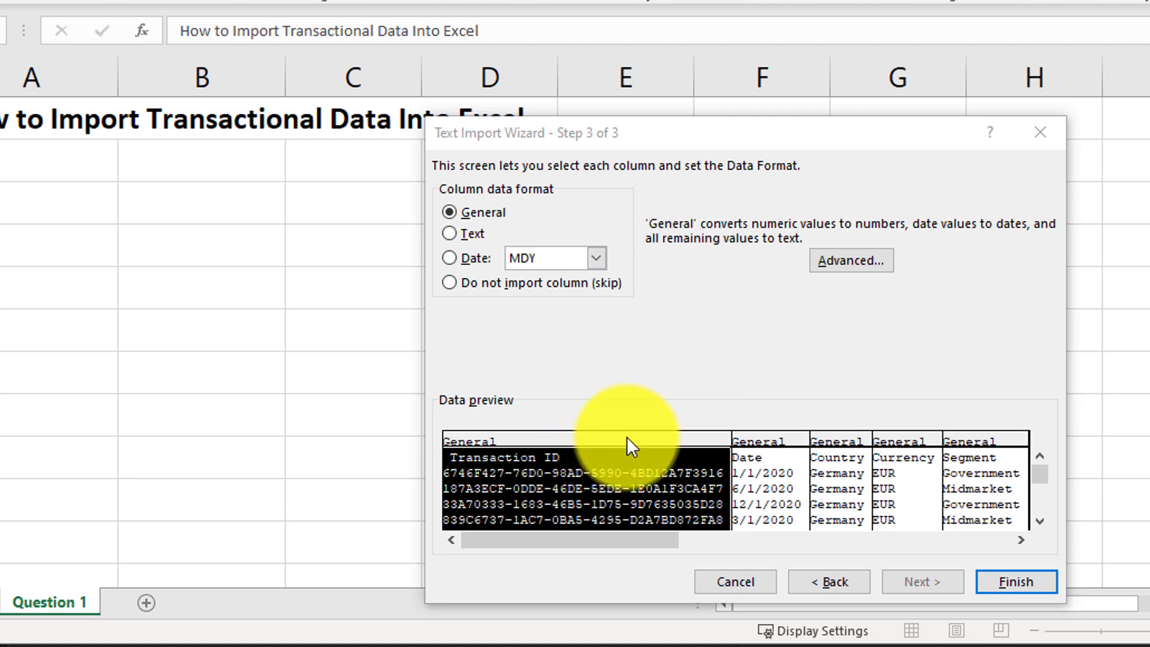
{"action": "left_click", "coordinate": [1010, 590]}
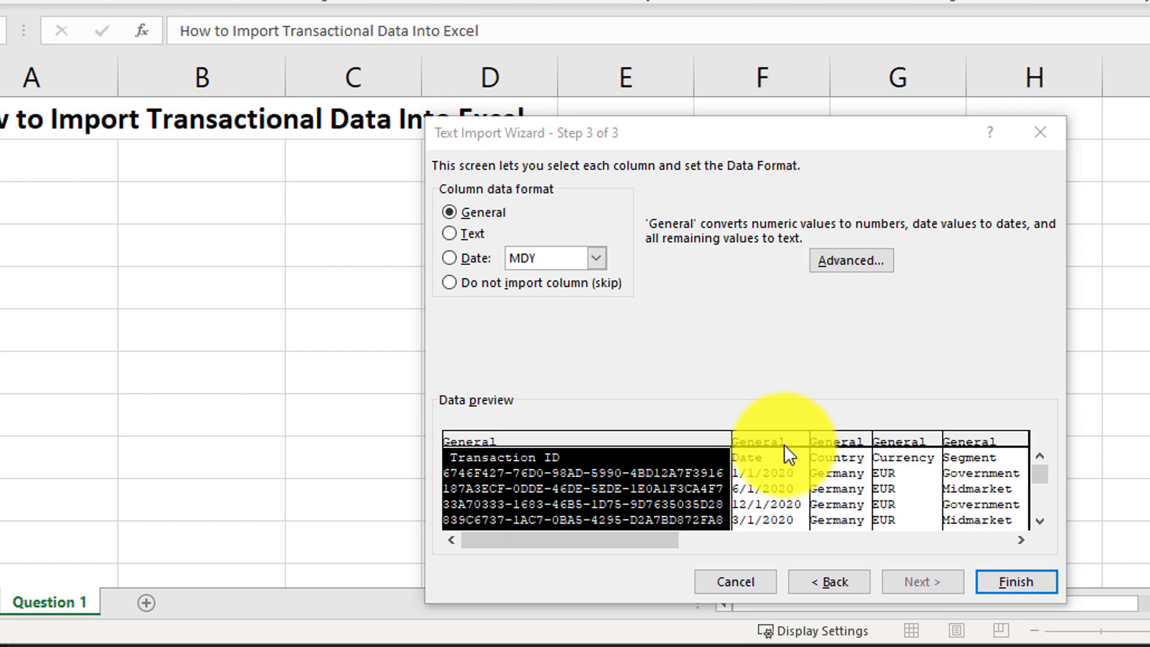
{"action": "left_click", "coordinate": [1024, 580]}
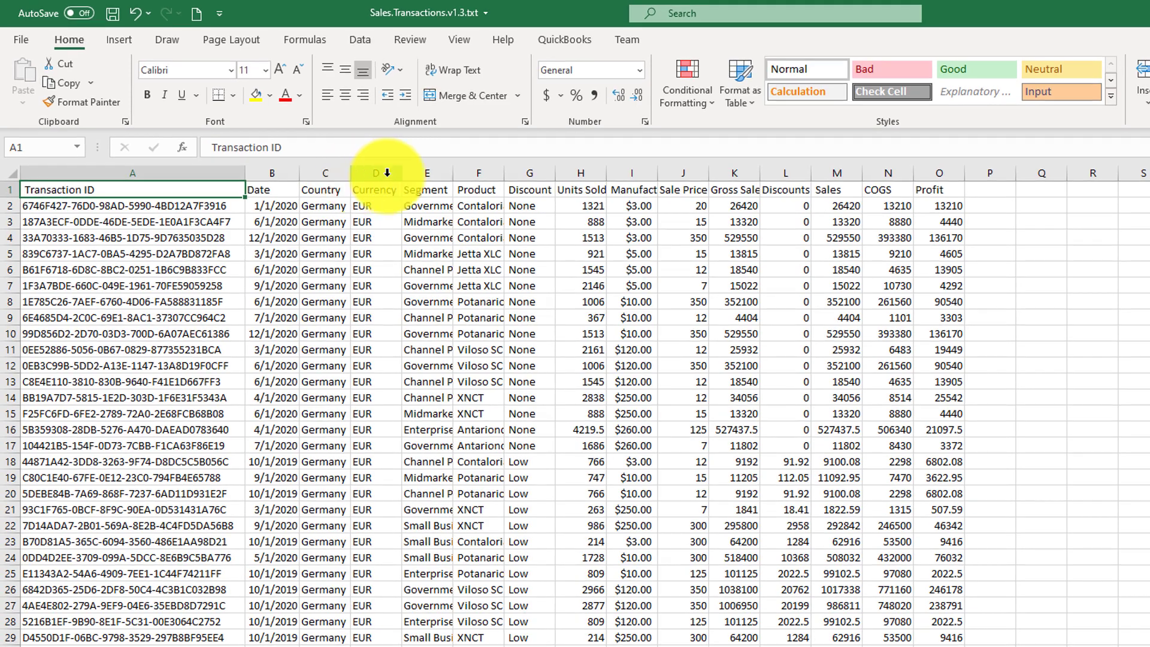
- AutoFit column F so every product name shows in full
{"action": "double_click", "coordinate": [505, 173]}
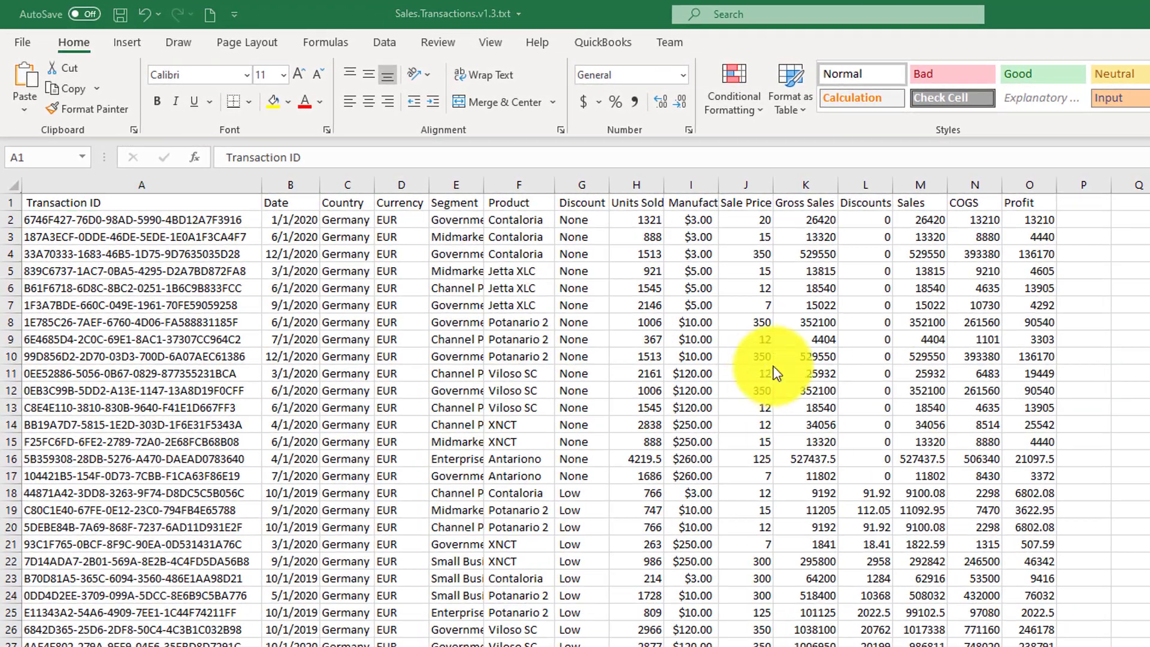
- AutoFit the Date and Segment columns so full dates and 'Channel Partners' display
{"action": "left_click", "coordinate": [108, 202]}
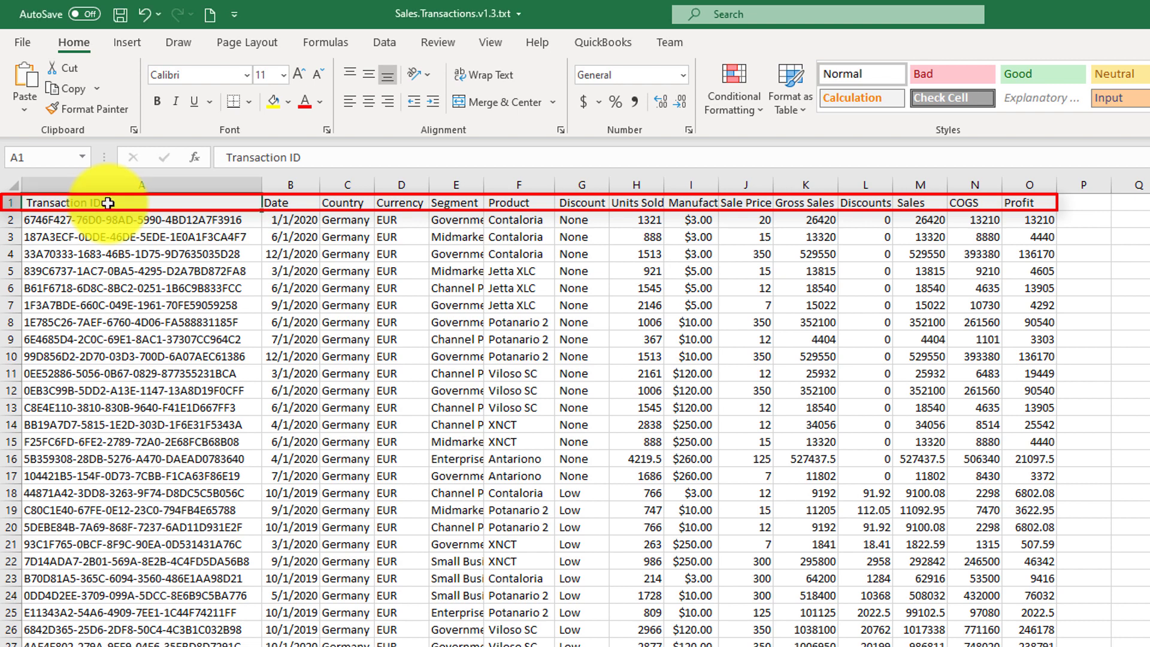
{"action": "scroll", "coordinate": [108, 202], "scroll_direction": "up", "scroll_amount": 2, "text": "ctrl"}
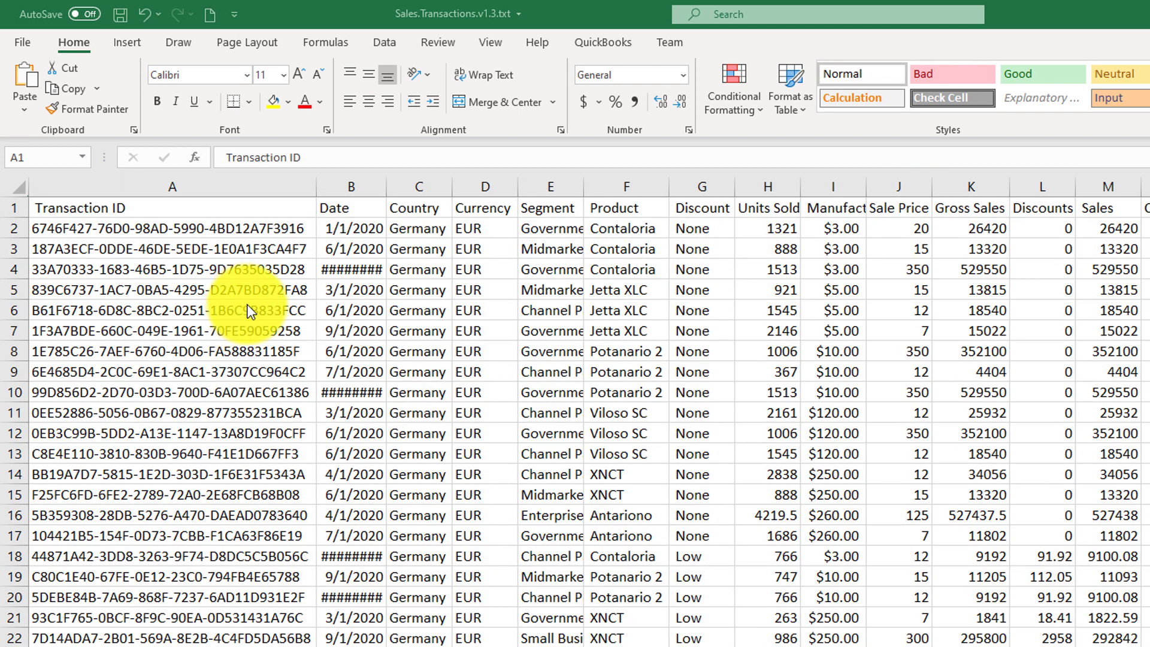
{"action": "double_click", "coordinate": [388, 186]}
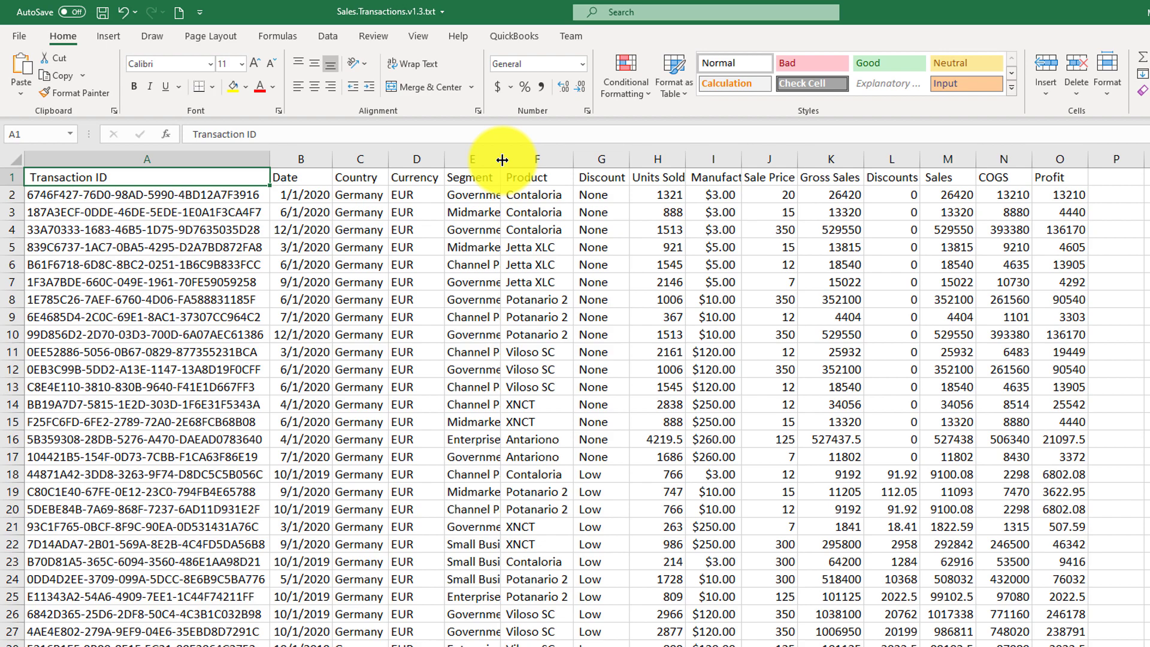
{"action": "double_click", "coordinate": [502, 160]}
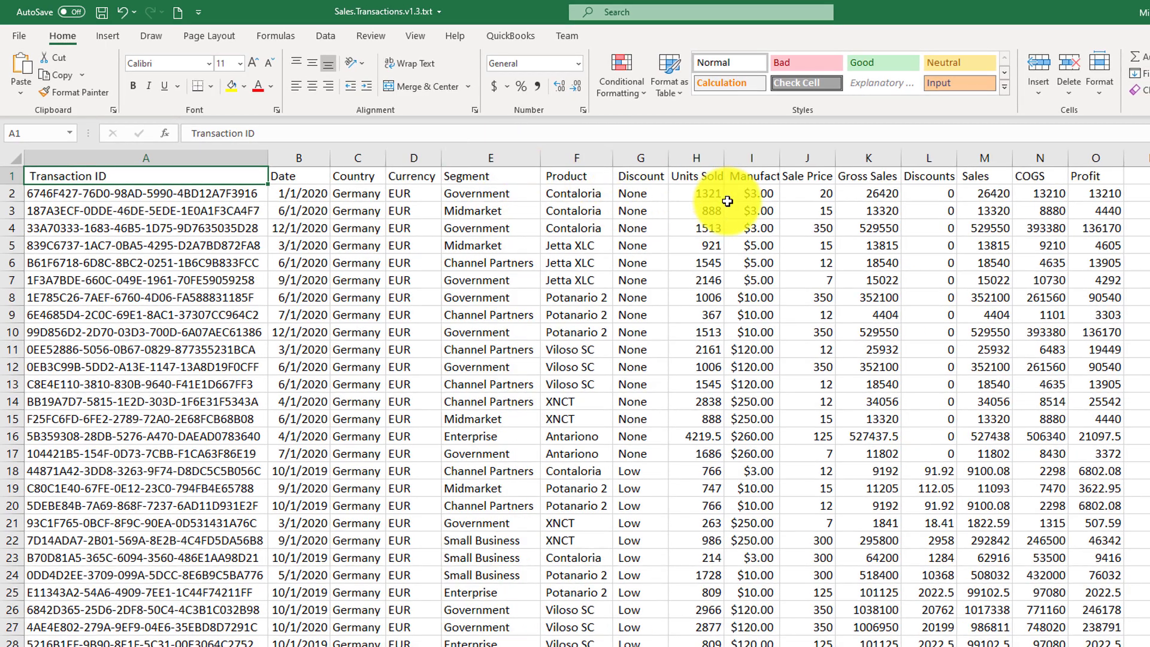
- Scroll through the Profit column to check negative values such as -38046.3, then return to the top
{"action": "left_click", "coordinate": [1096, 159]}
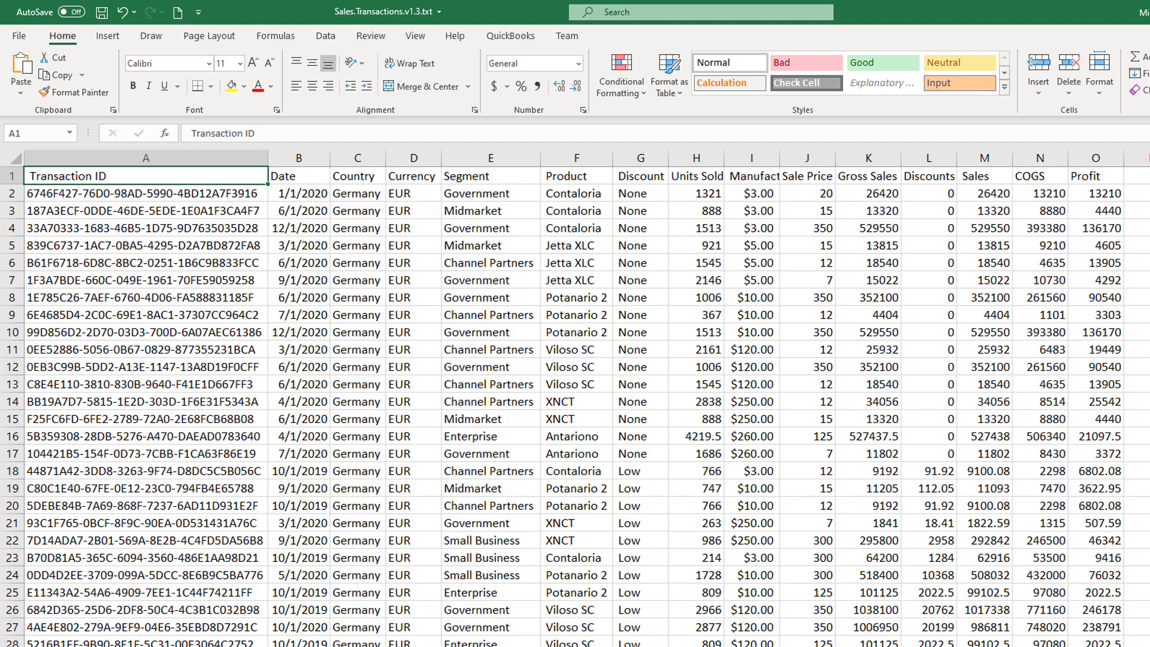
{"action": "scroll", "coordinate": [575, 389], "scroll_direction": "down", "scroll_amount": 20}
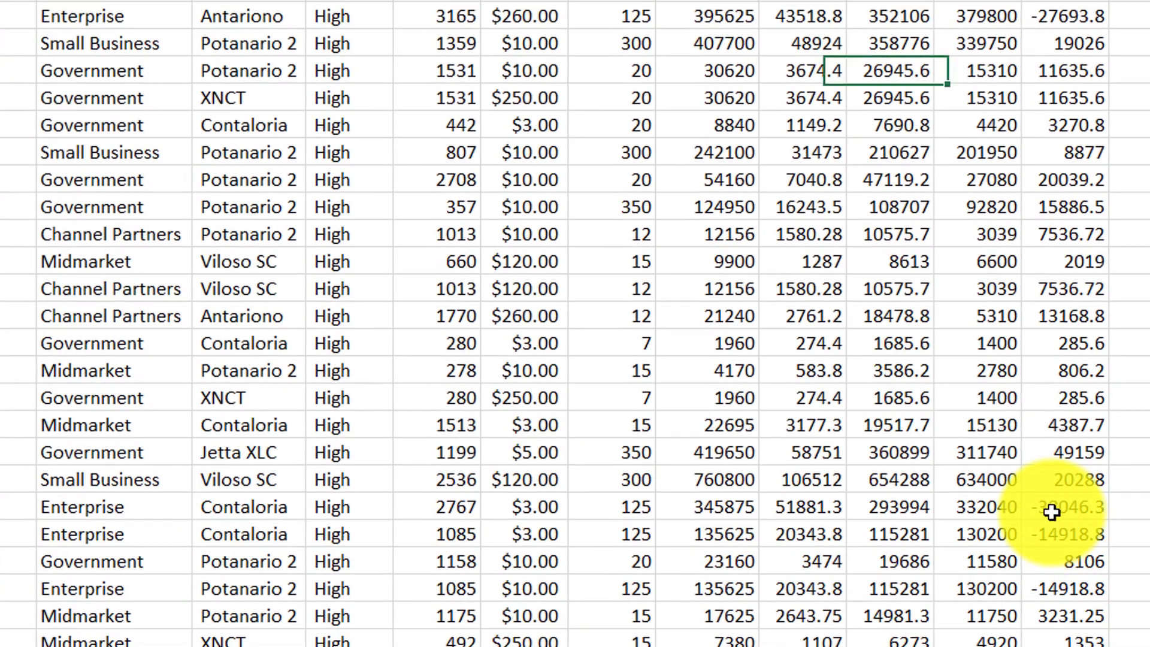
{"action": "left_click", "coordinate": [1079, 442]}
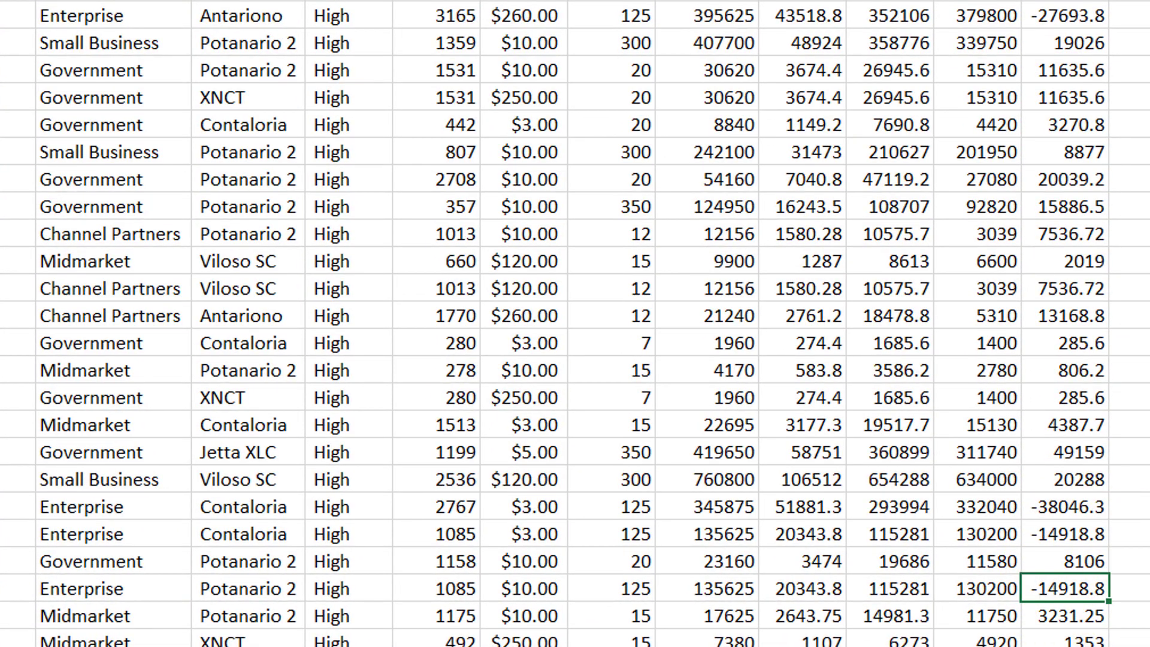
{"action": "scroll", "coordinate": [575, 323], "scroll_direction": "down", "scroll_amount": 20}
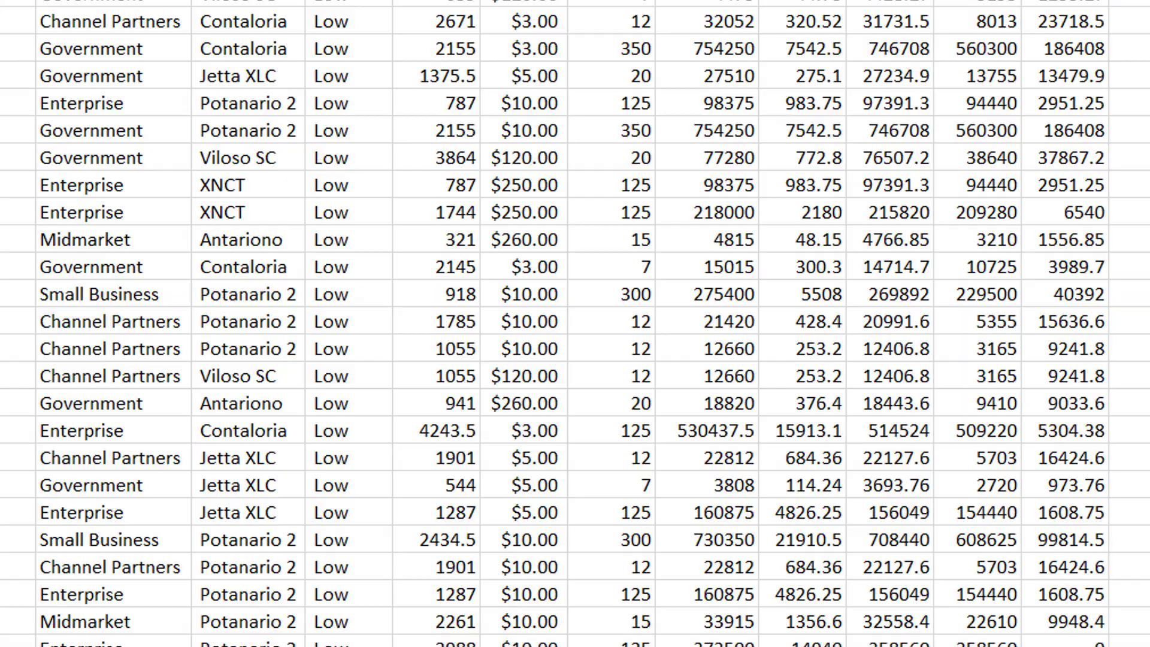
{"action": "scroll", "coordinate": [576, 324], "scroll_direction": "down", "scroll_amount": 10}
{"action": "scroll", "coordinate": [575, 323], "scroll_direction": "up", "scroll_amount": 1}
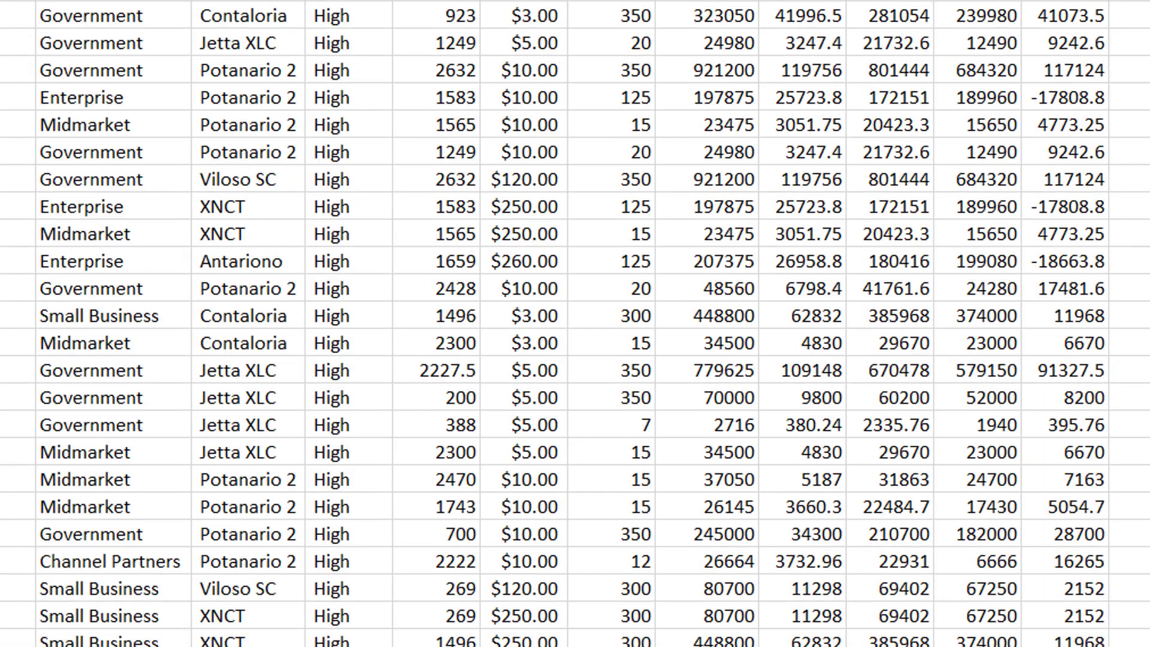
{"action": "key", "text": "ctrl+Home"}
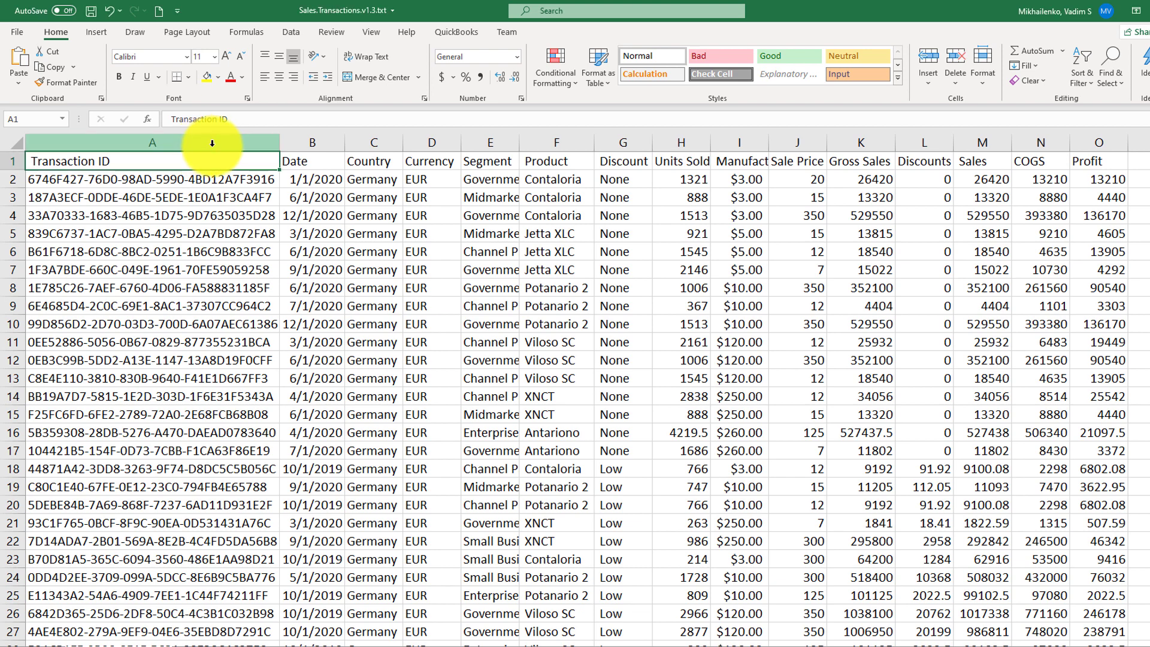
- Highlight values less than 0 across columns A–O with light red fill and dark red text
{"action": "left_click", "coordinate": [137, 96]}
{"action": "left_click_drag", "start_coordinate": [336, 146], "coordinate": [1088, 154]}
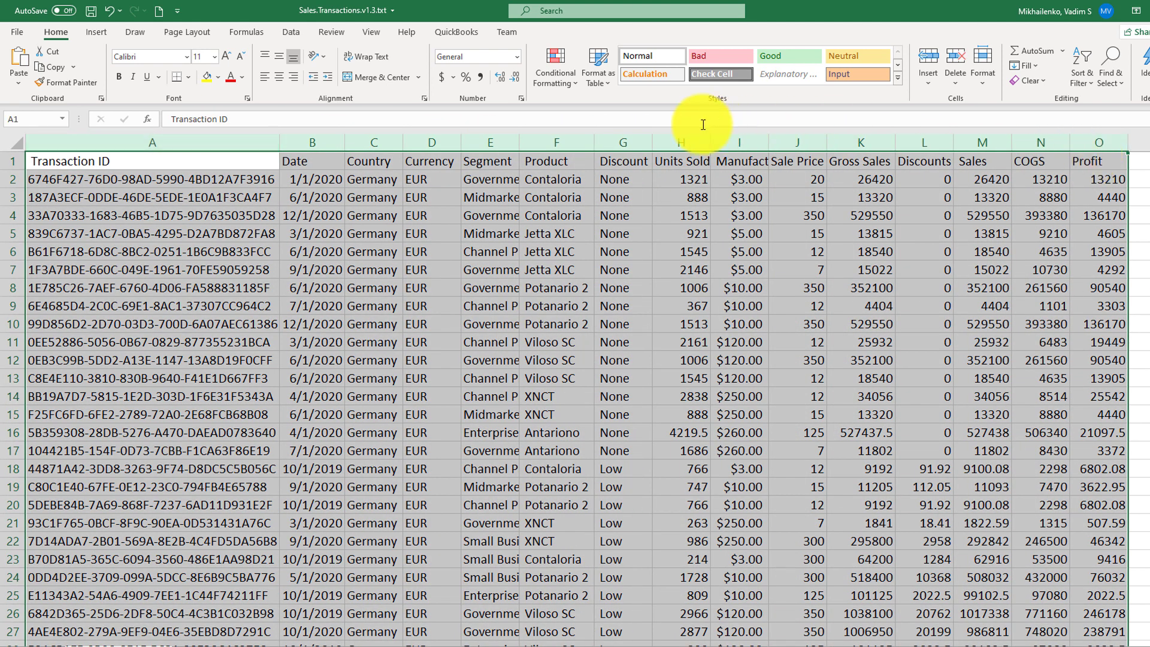
{"action": "left_click", "coordinate": [577, 90]}
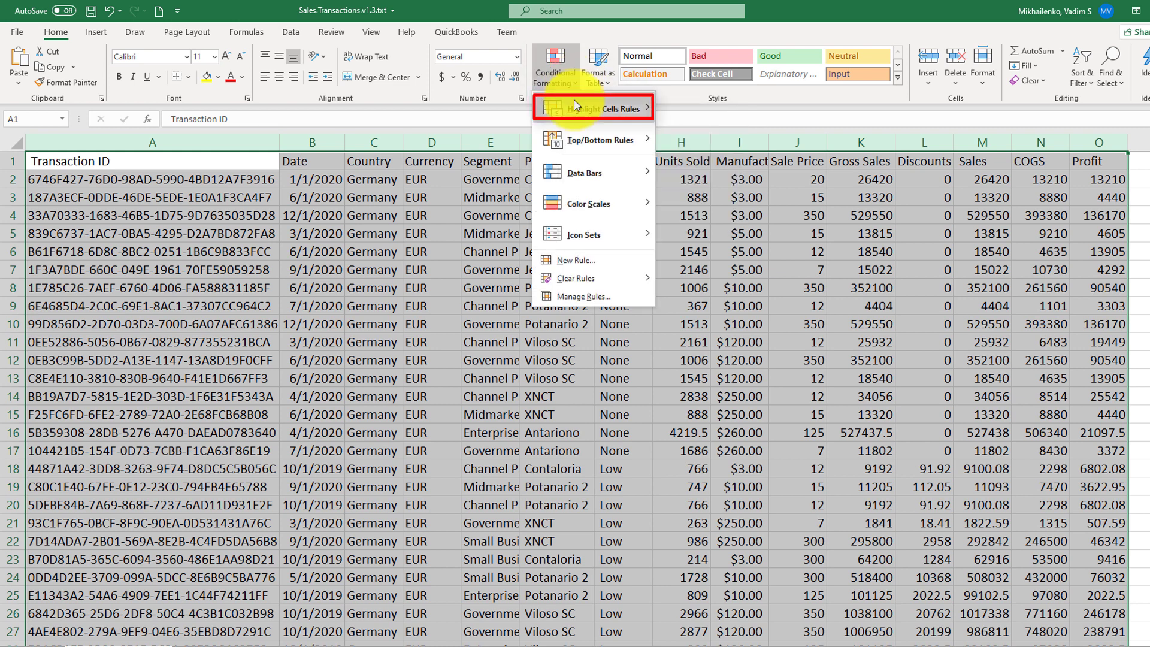
{"action": "mouse_move", "coordinate": [574, 119]}
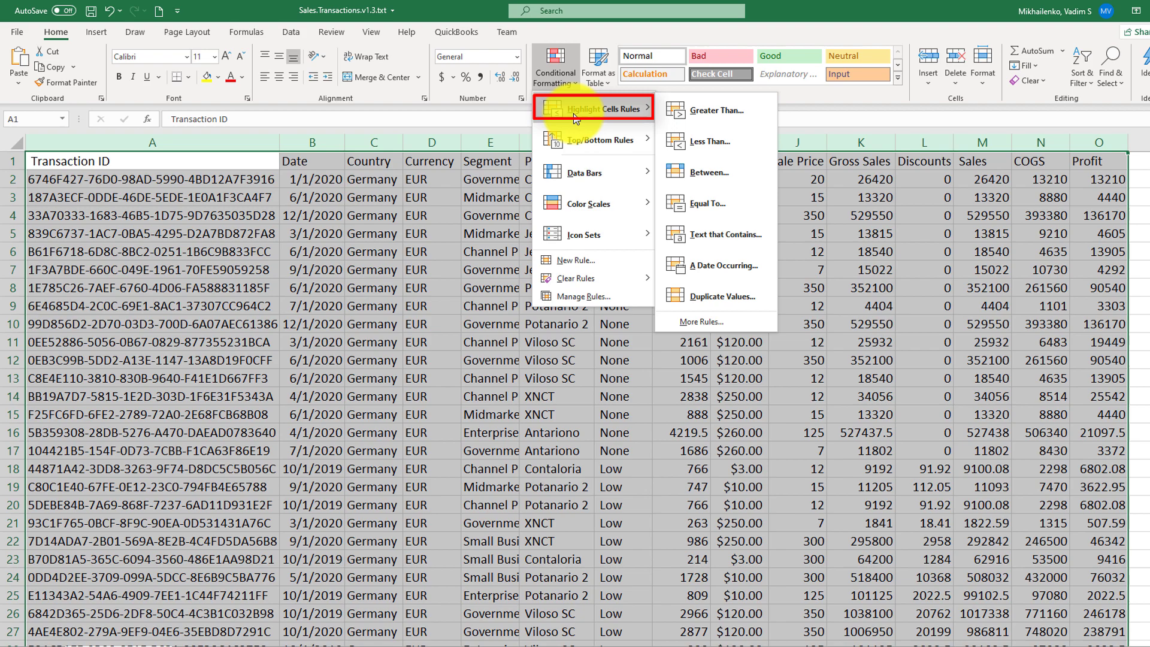
{"action": "left_click", "coordinate": [719, 146]}
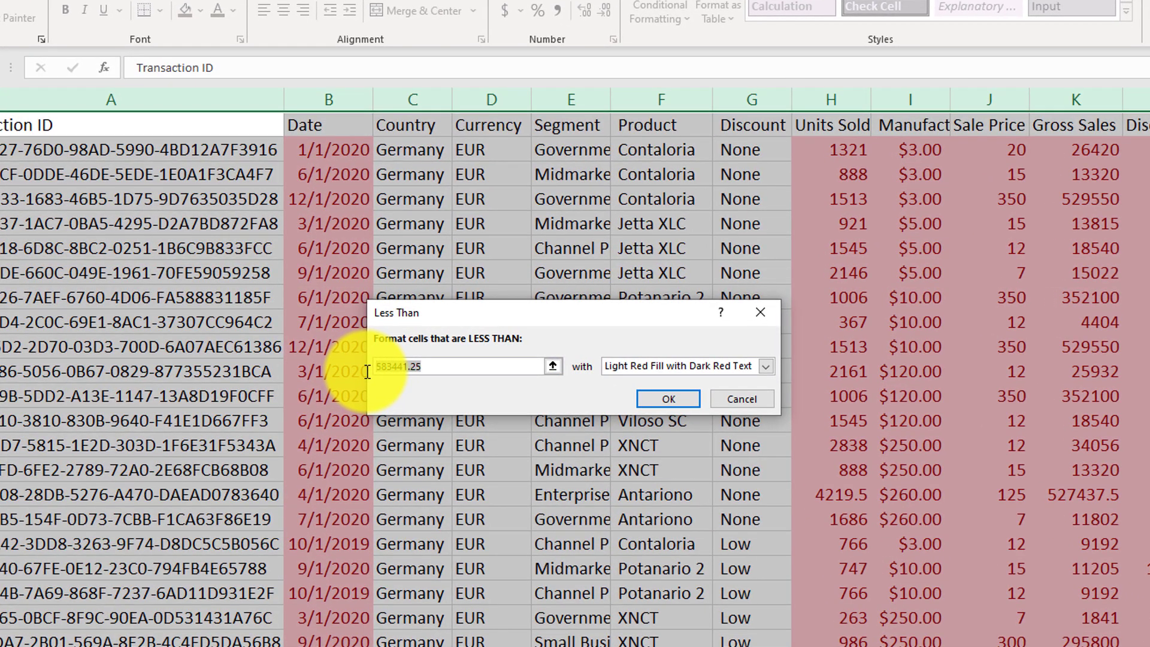
{"action": "type", "text": "0"}
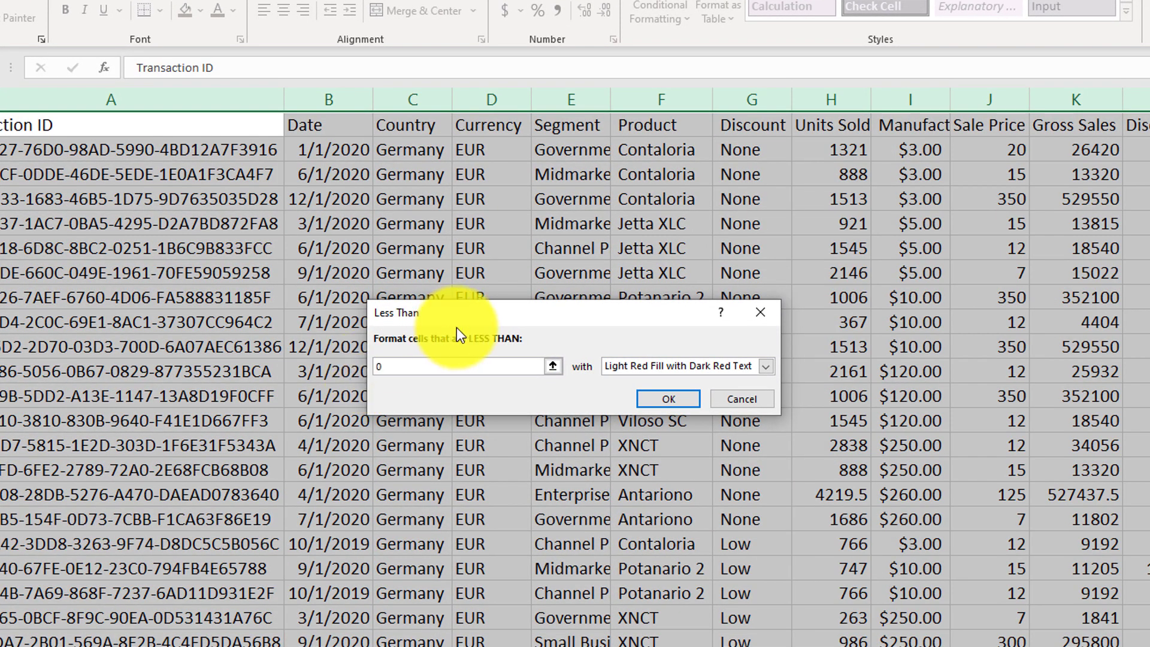
{"action": "left_click", "coordinate": [767, 365]}
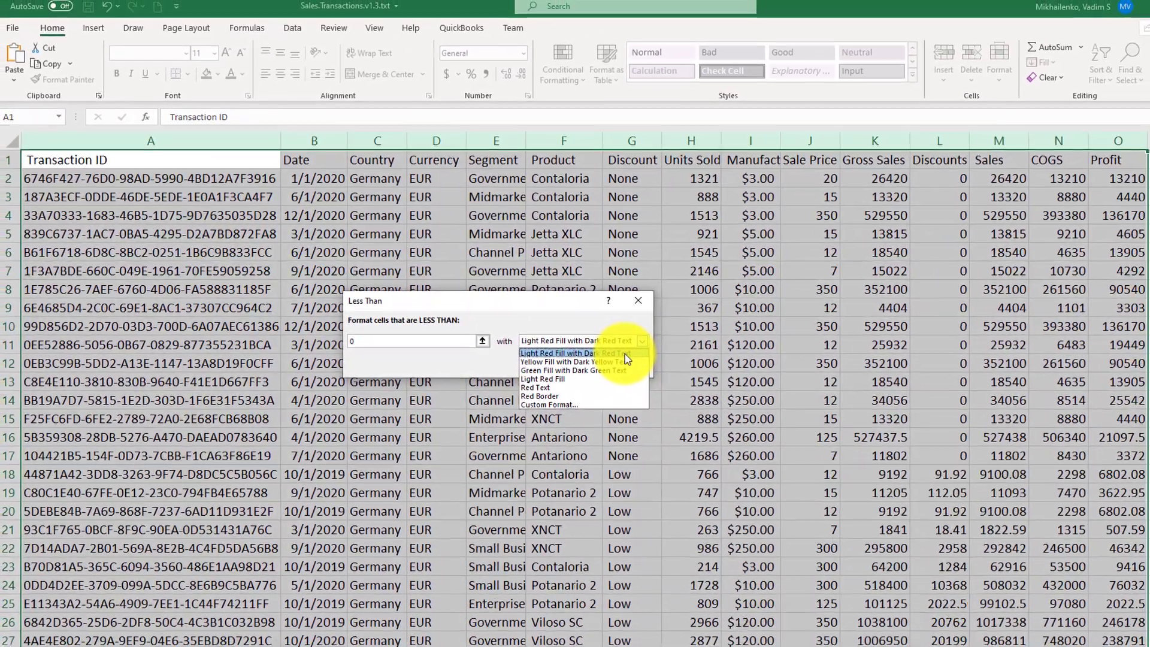
{"action": "left_click", "coordinate": [632, 357]}
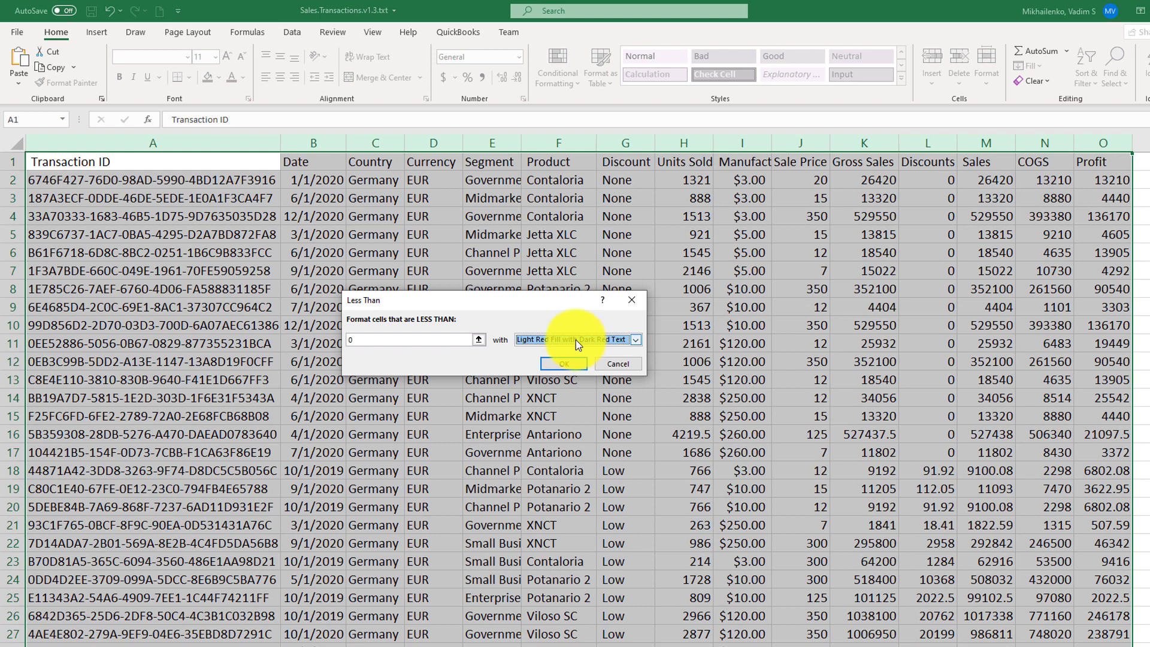
{"action": "left_click", "coordinate": [636, 340]}
{"action": "left_click", "coordinate": [634, 340]}
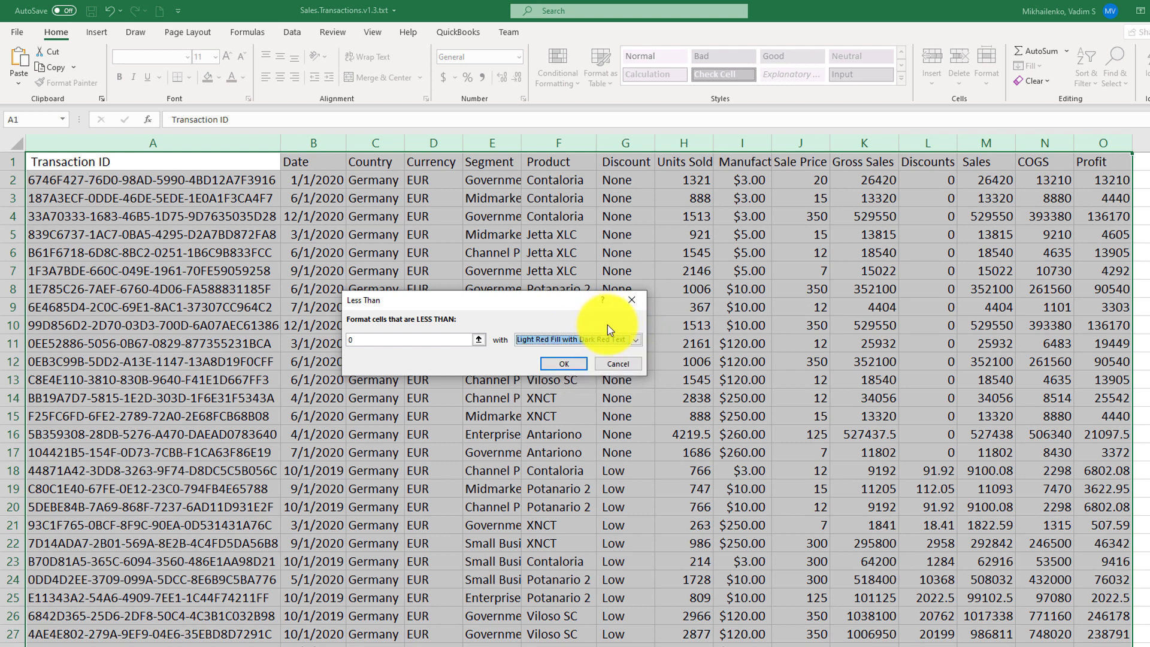
{"action": "left_click", "coordinate": [569, 365]}
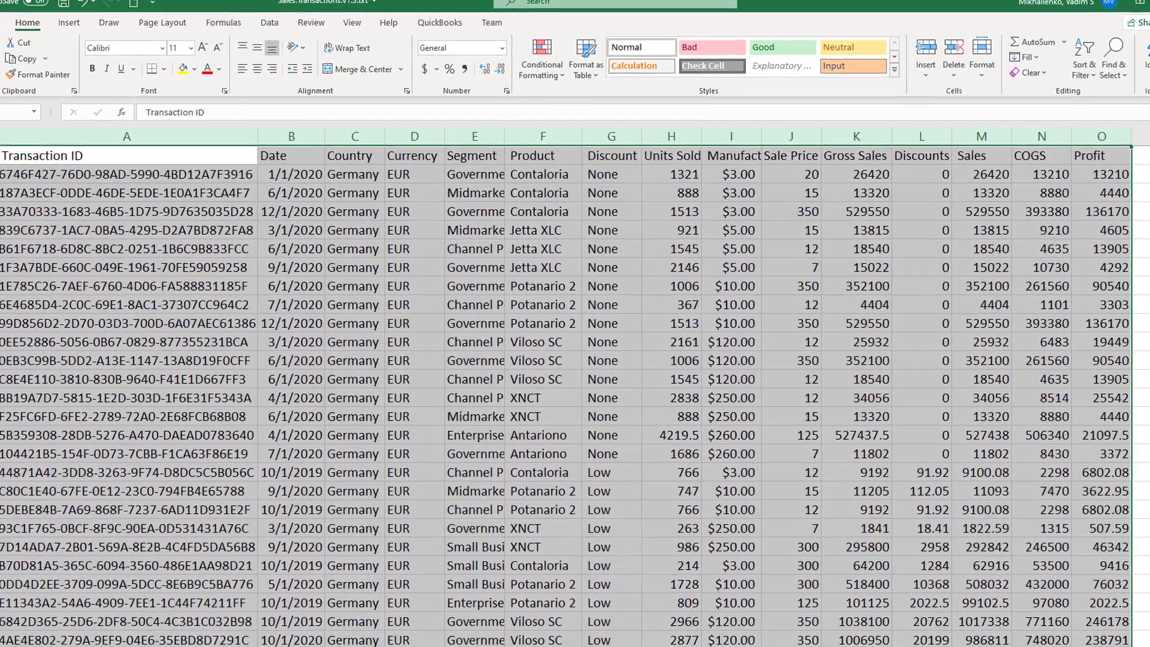
{"action": "scroll", "coordinate": [575, 384], "scroll_direction": "down", "scroll_amount": 7}
{"action": "scroll", "coordinate": [1114, 252], "scroll_direction": "down", "scroll_amount": 10}
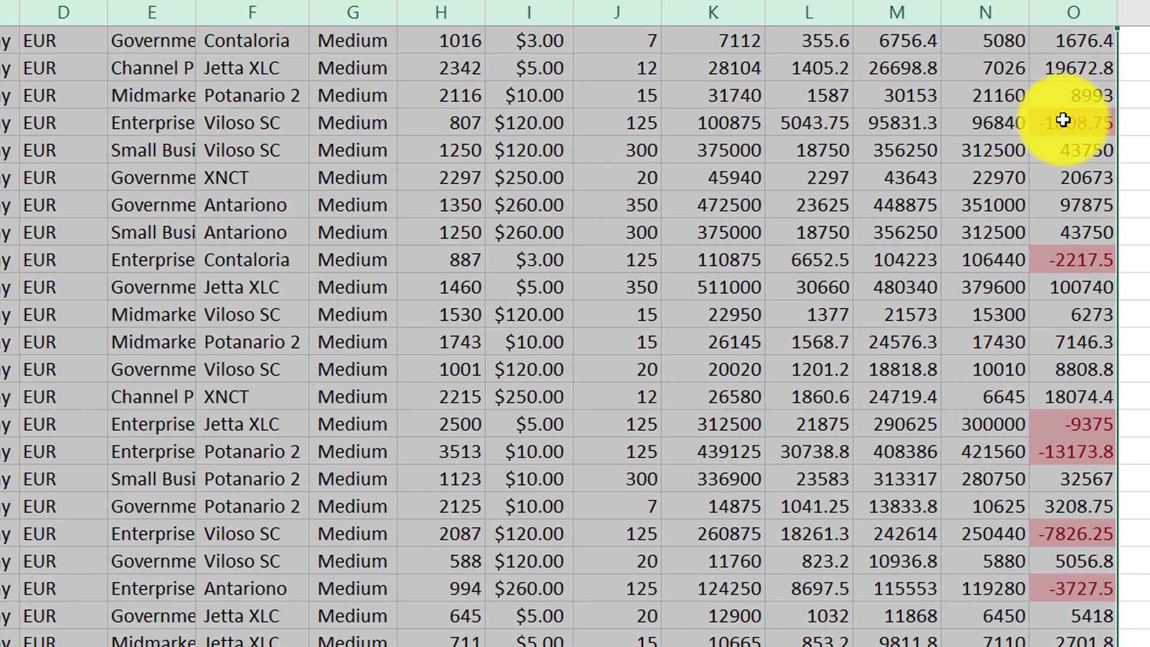
- Apply the Accounting Number Format to the Profit column values
{"action": "left_click", "coordinate": [1080, 35]}
{"action": "key", "text": "ctrl+shift+Down"}
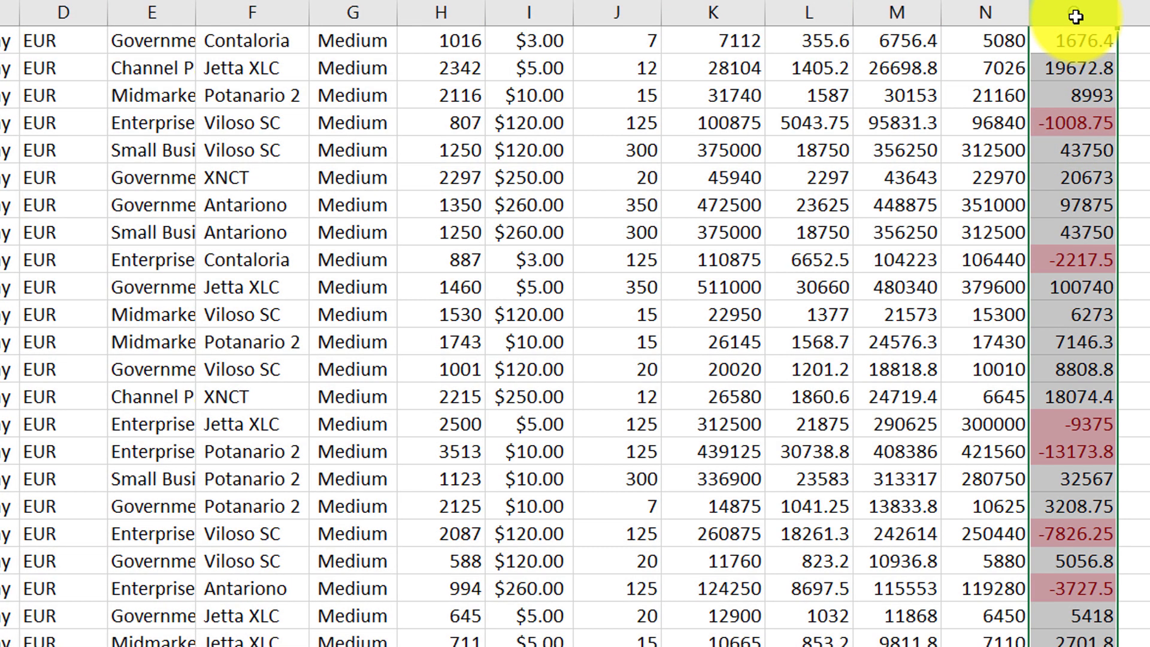
{"action": "scroll", "coordinate": [1055, 51], "scroll_direction": "up", "scroll_amount": 15}
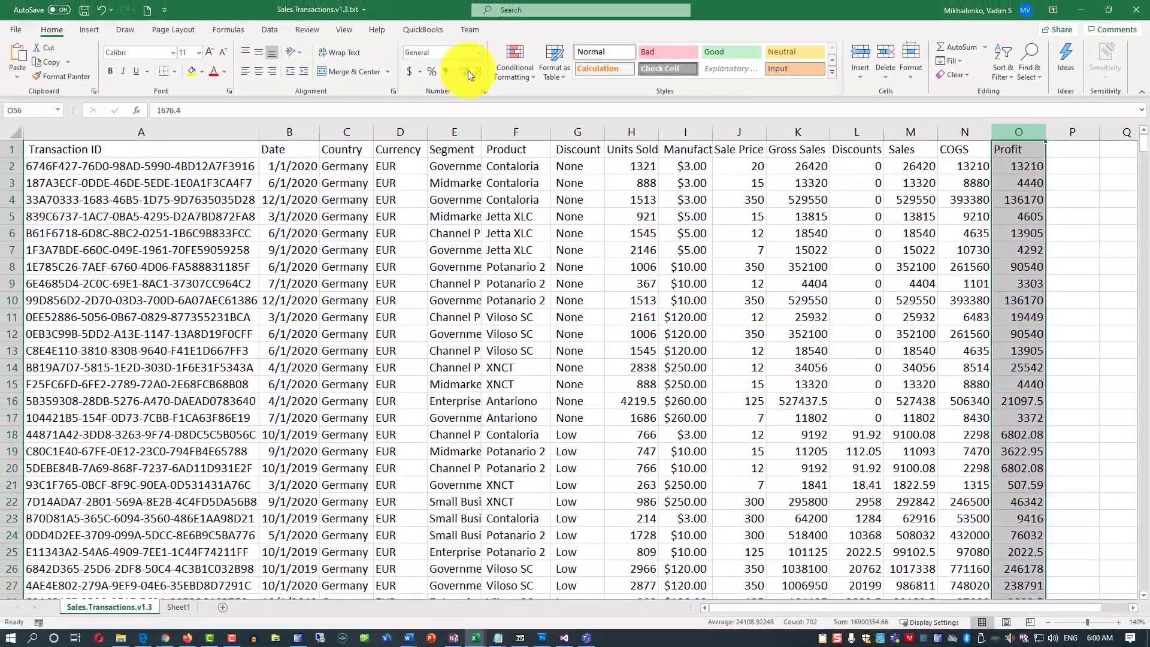
{"action": "left_click", "coordinate": [409, 71]}
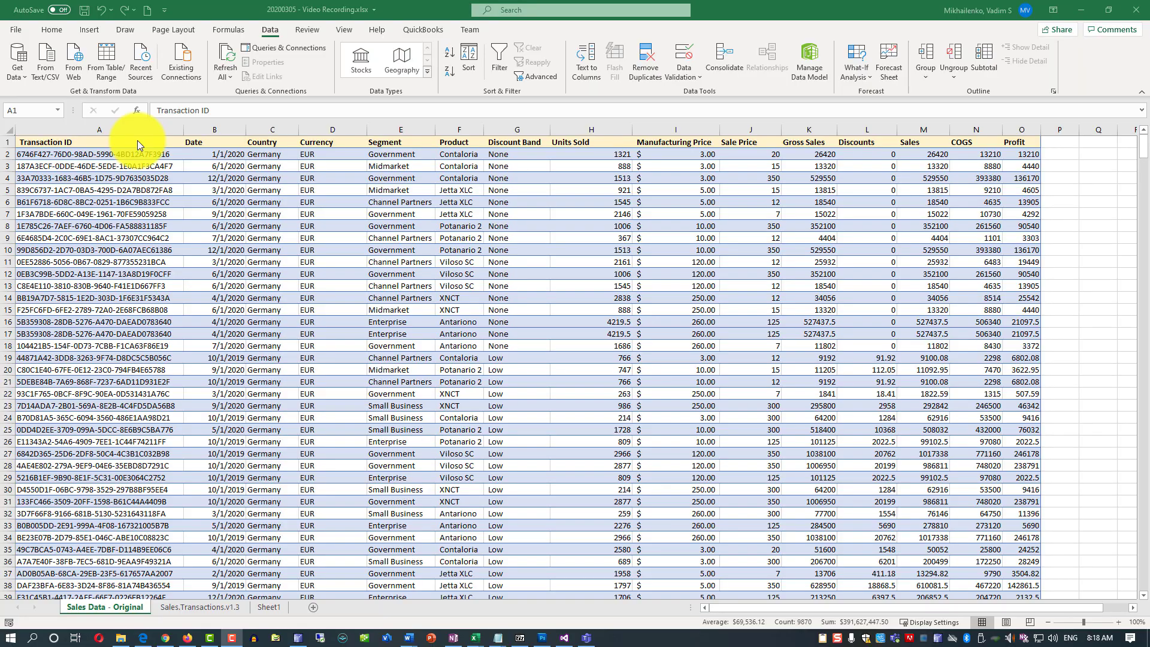
- Select columns A–O and open Remove Duplicates, then cancel without changing the data
{"action": "key", "text": "ctrl+a"}
{"action": "left_click_drag", "start_coordinate": [135, 132], "coordinate": [1015, 198]}
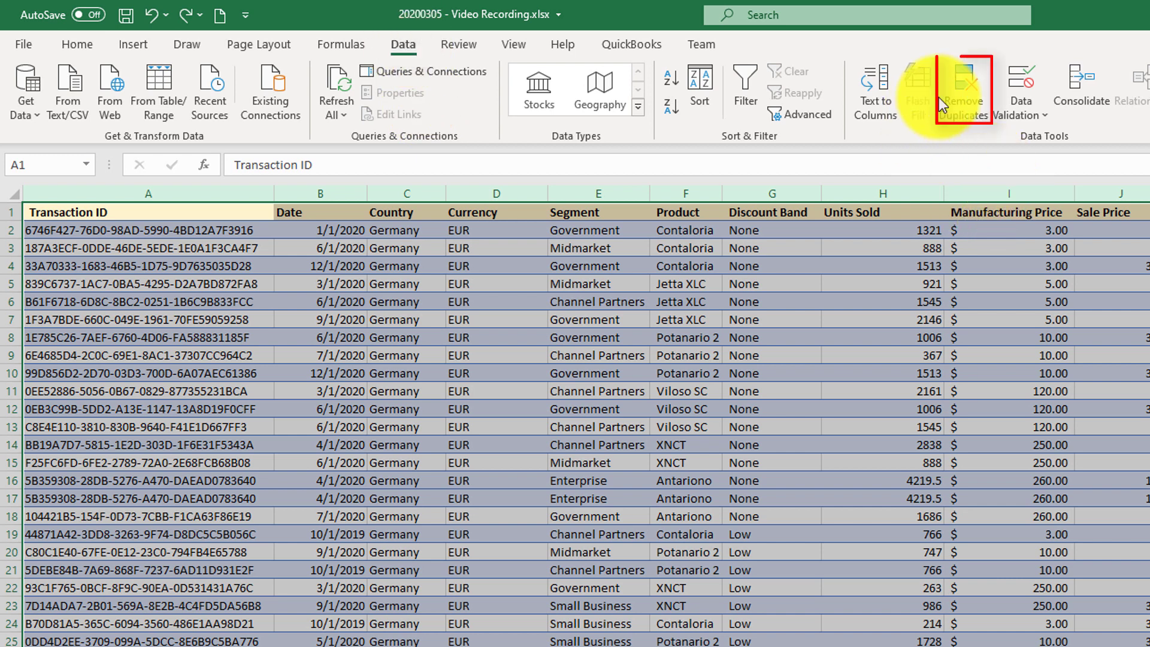
{"action": "left_click", "coordinate": [966, 99]}
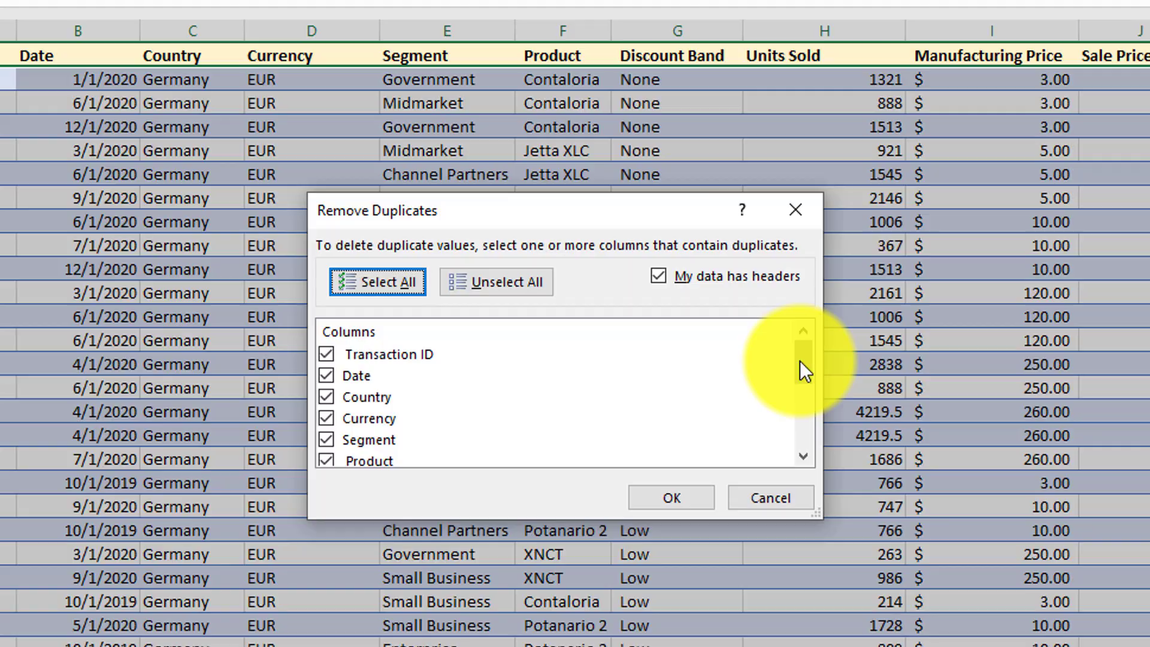
{"action": "key", "text": "Escape"}
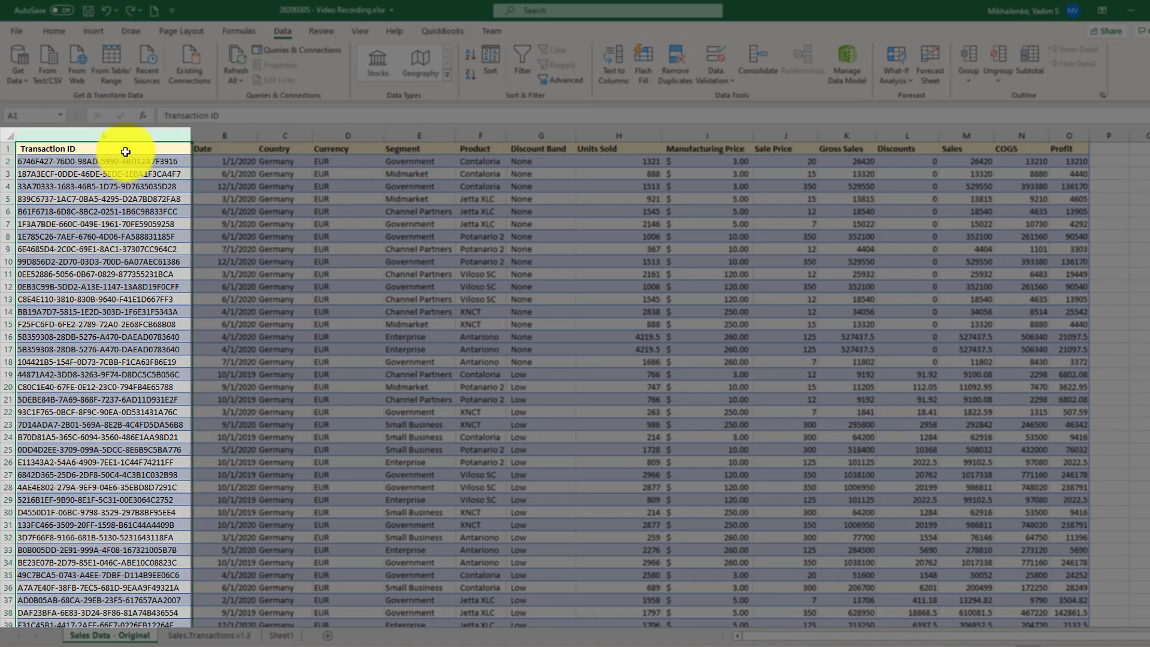
- Add a Duplicate Values rule to columns A–O, keeping Light Red Fill with Dark Red Text
{"action": "left_click", "coordinate": [133, 138]}
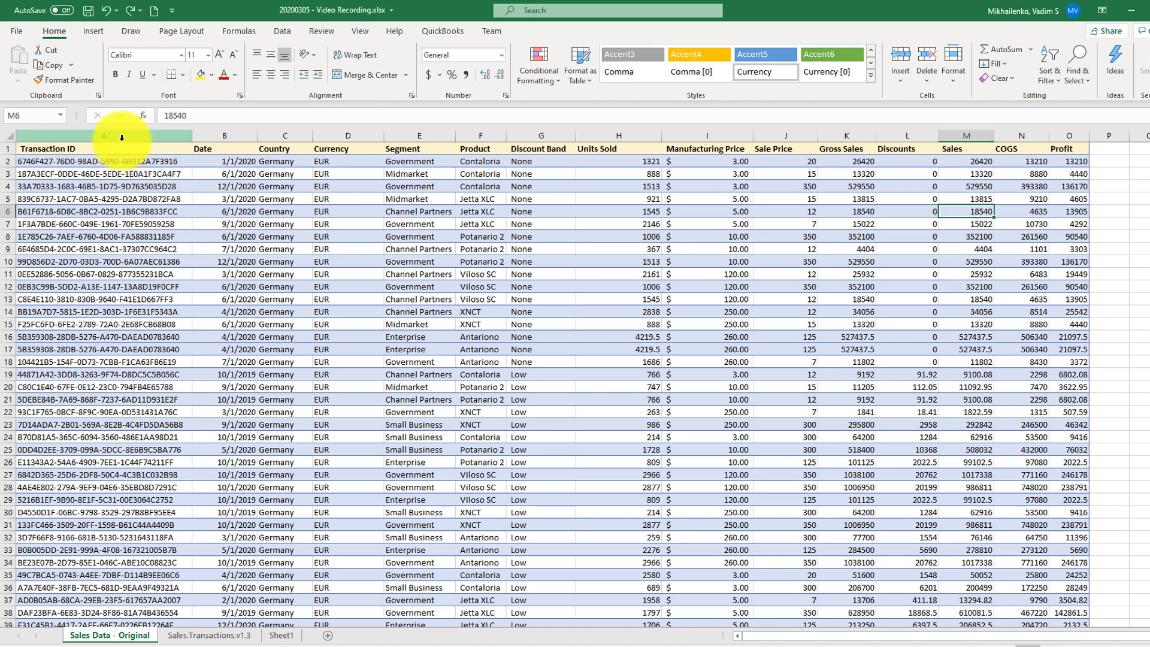
{"action": "left_click_drag", "start_coordinate": [122, 137], "coordinate": [1080, 222]}
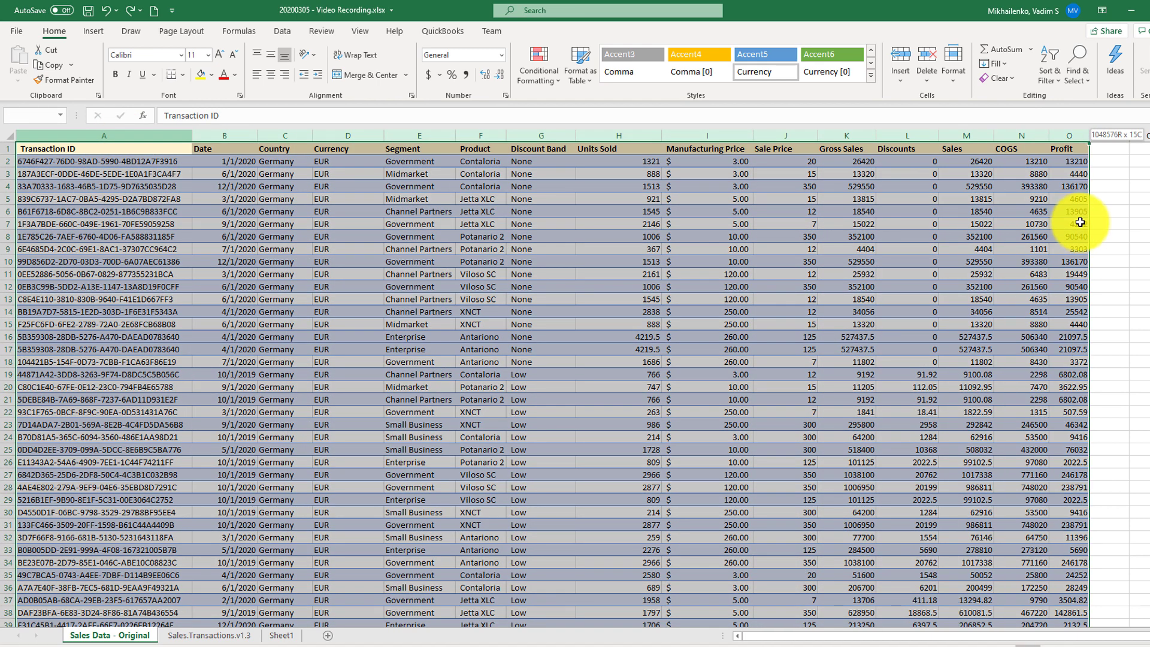
{"action": "left_click", "coordinate": [539, 73]}
{"action": "mouse_move", "coordinate": [565, 107]}
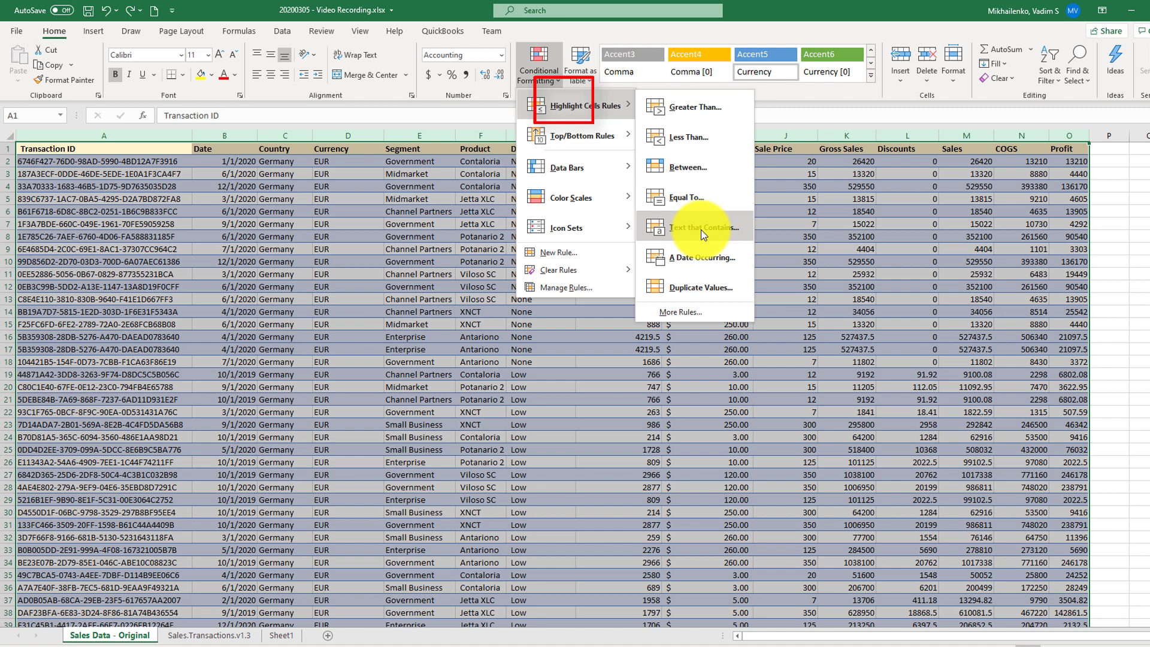
{"action": "left_click", "coordinate": [720, 293]}
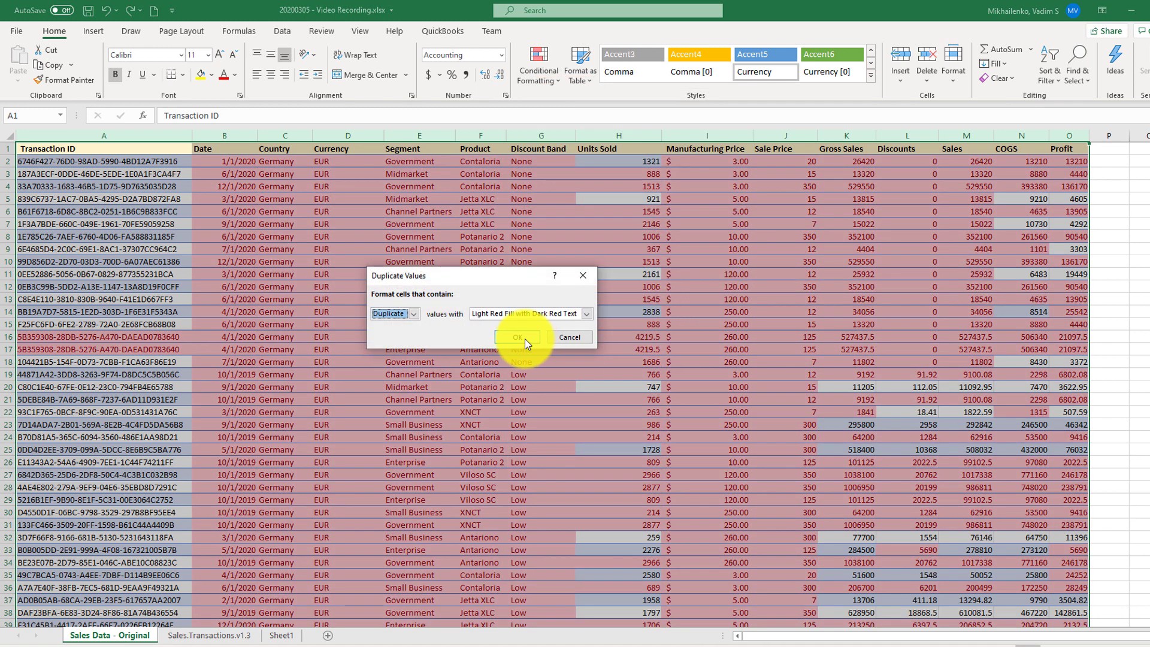
{"action": "left_click", "coordinate": [519, 337]}
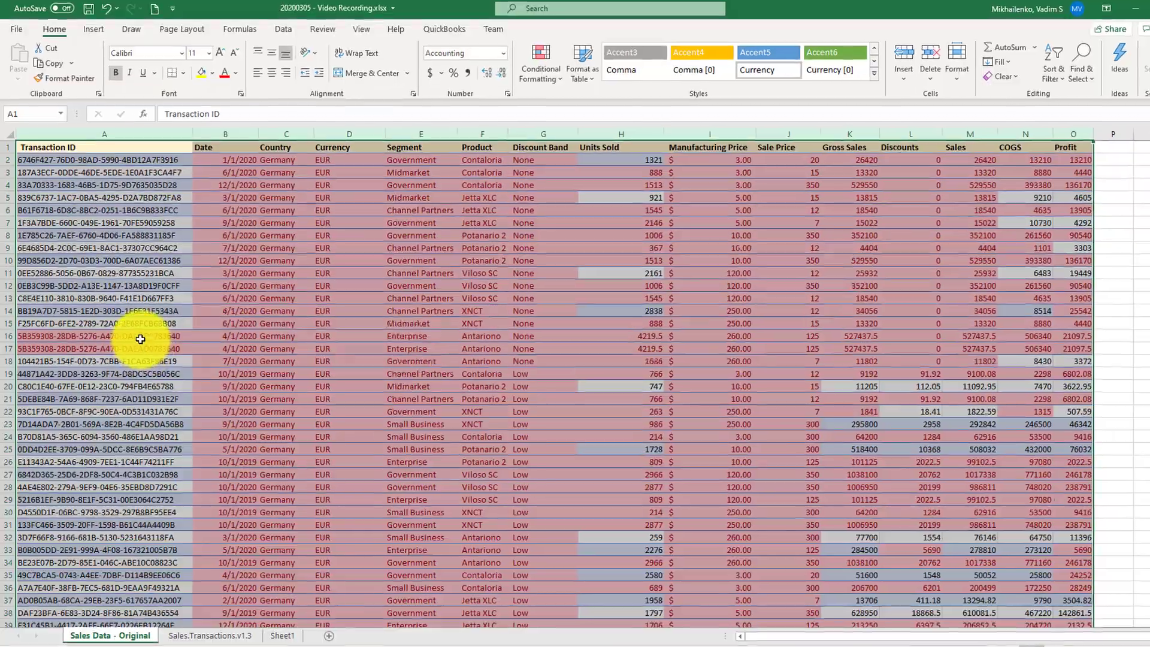
{"action": "left_click_drag", "start_coordinate": [141, 336], "coordinate": [141, 348]}
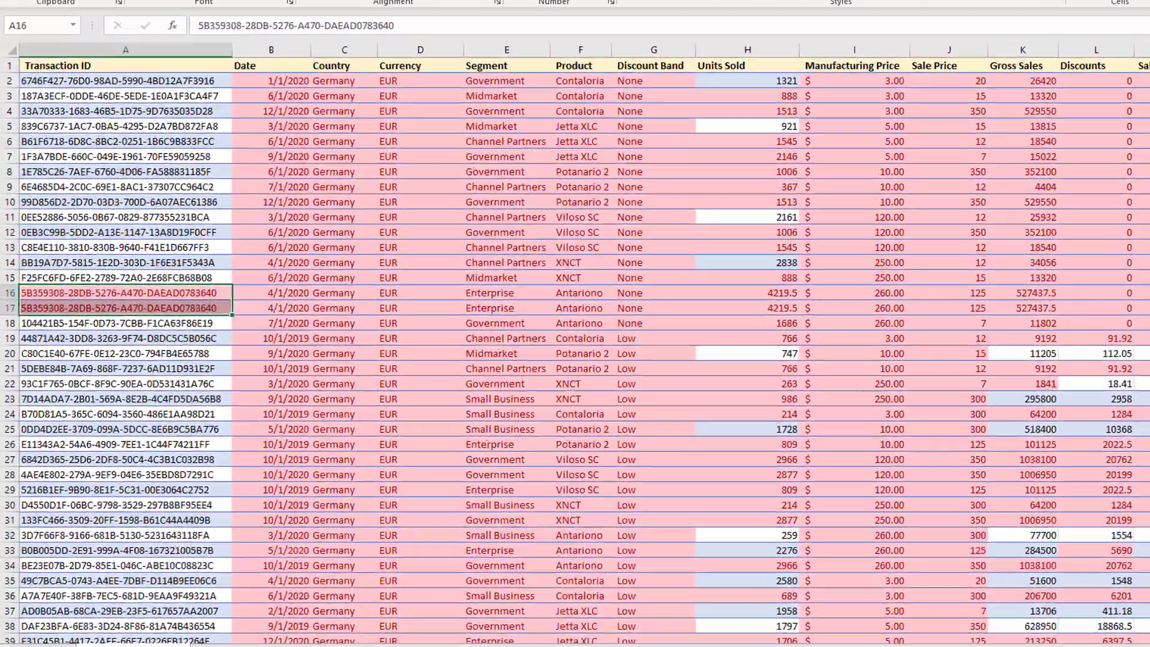
{"action": "scroll", "coordinate": [575, 324], "scroll_direction": "down", "scroll_amount": 20}
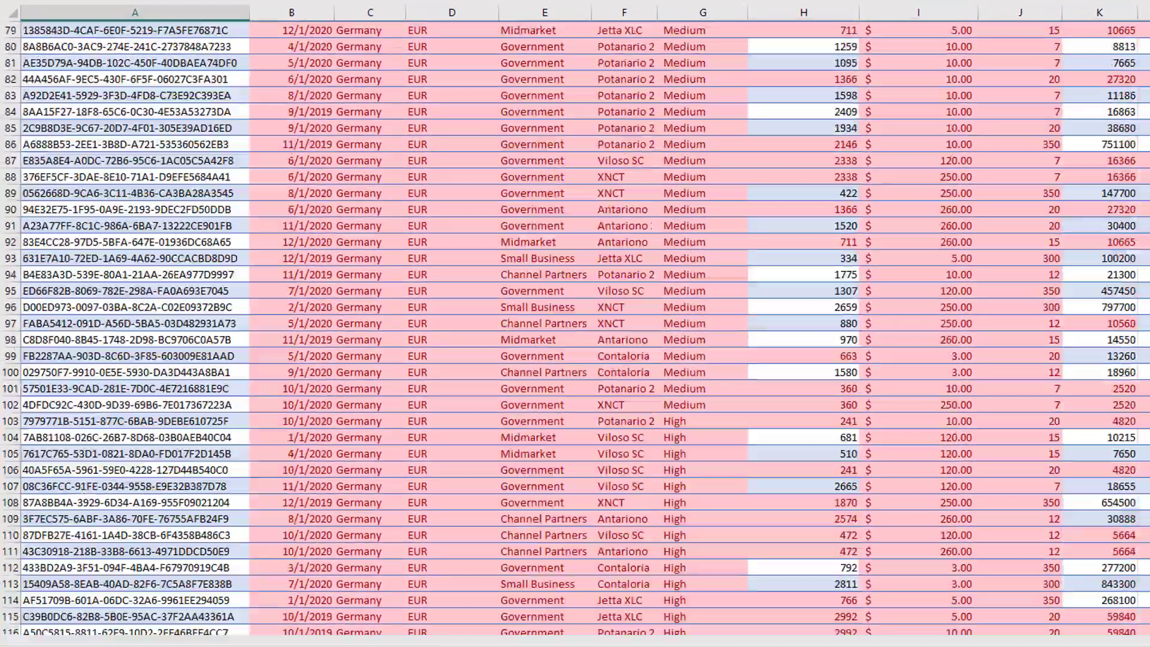
{"action": "scroll", "coordinate": [576, 323], "scroll_direction": "down", "scroll_amount": 20}
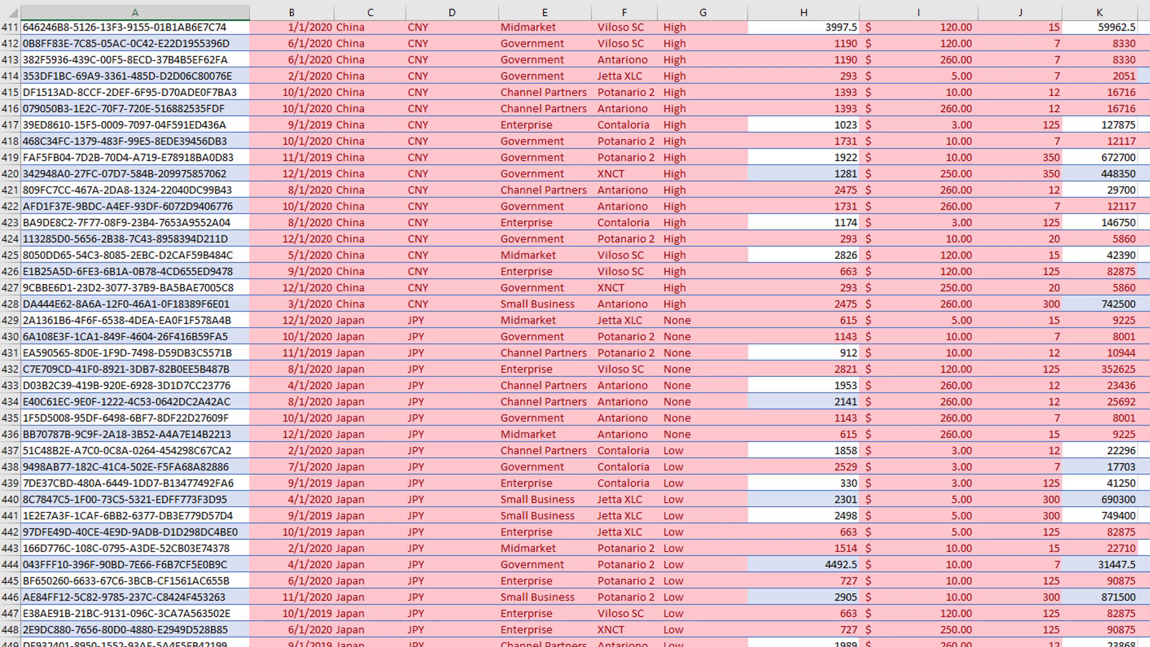
{"action": "scroll", "coordinate": [576, 324], "scroll_direction": "up", "scroll_amount": 20}
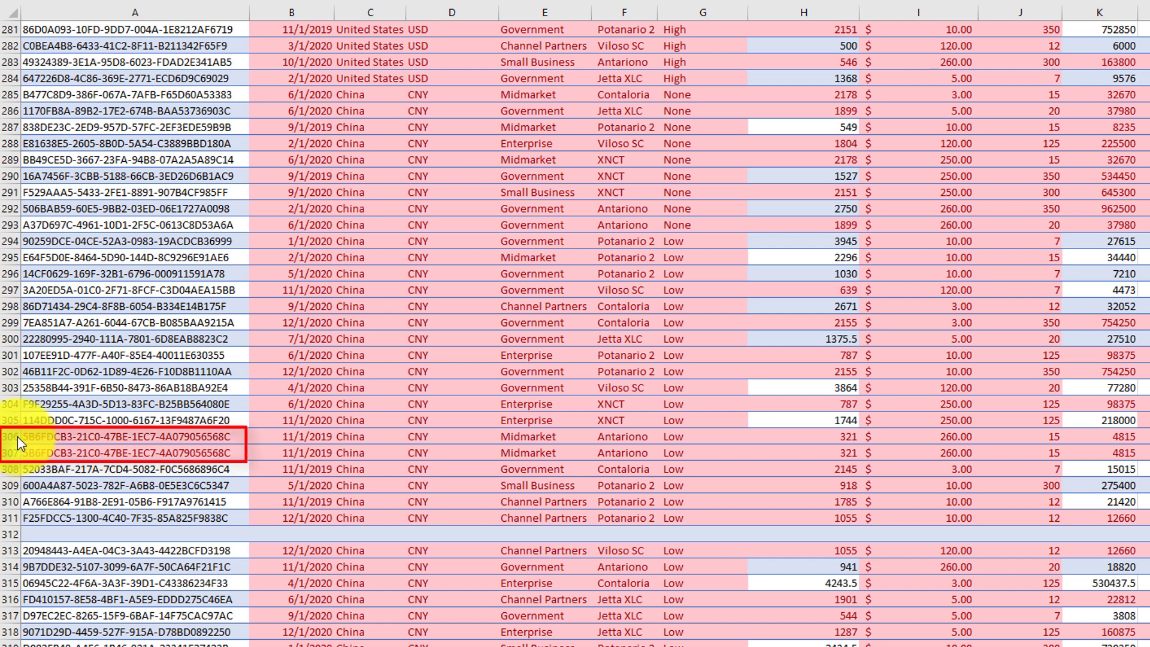
{"action": "left_click", "coordinate": [198, 538]}
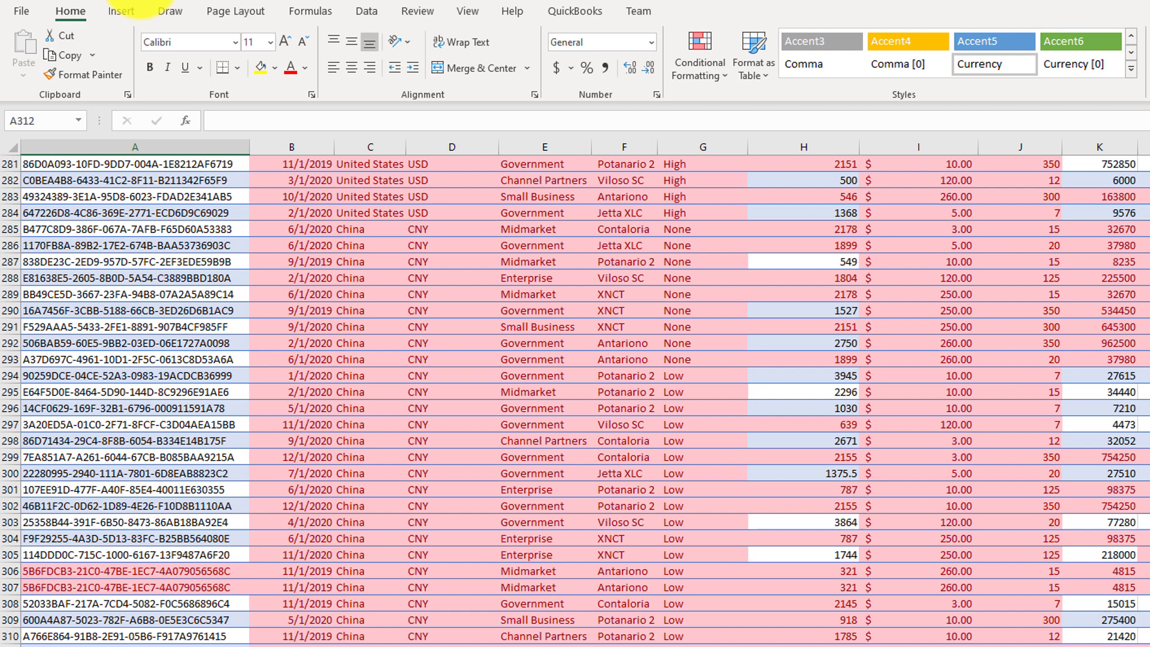
{"action": "left_click", "coordinate": [139, 14]}
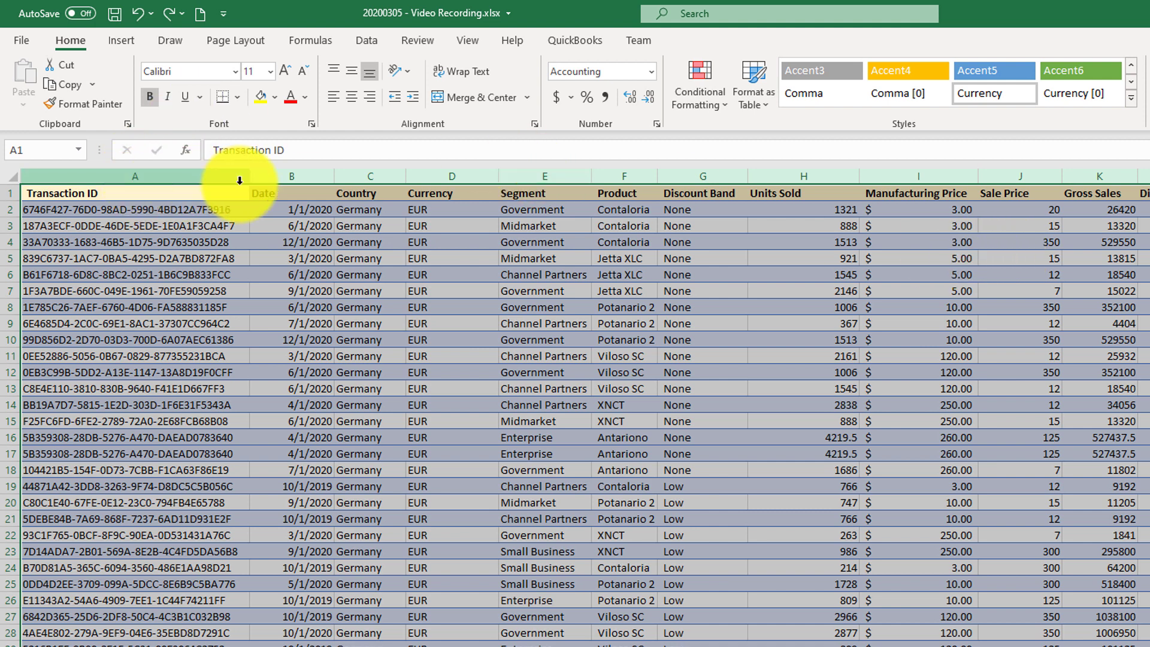
{"action": "left_click", "coordinate": [369, 39]}
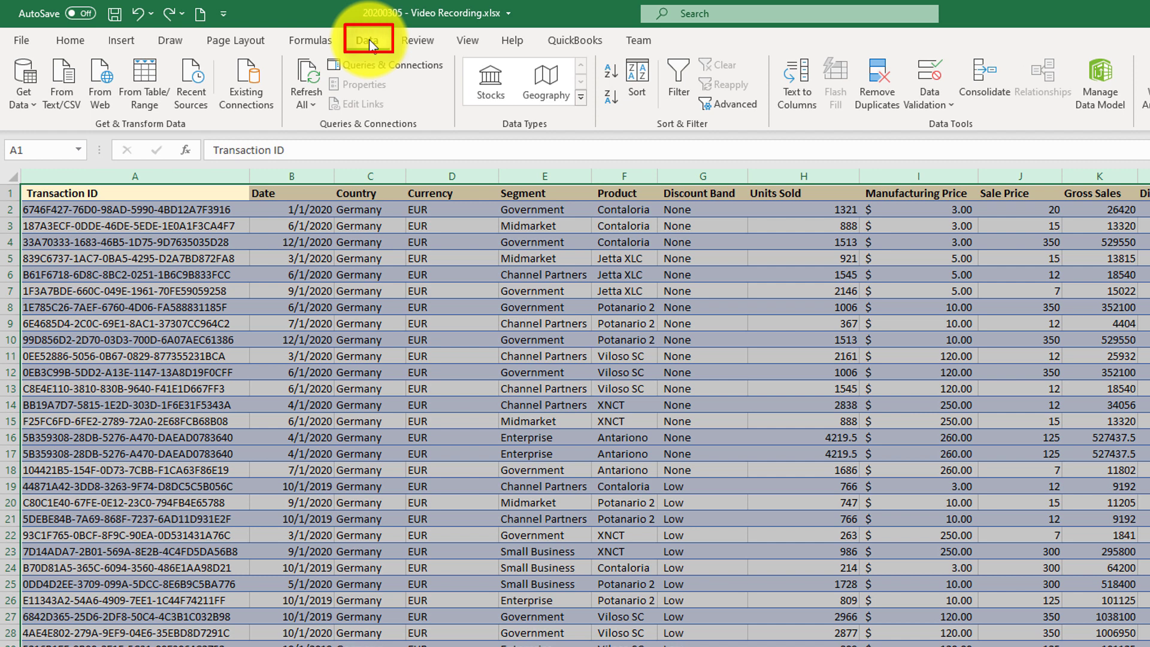
{"action": "left_click", "coordinate": [877, 90]}
{"action": "left_click", "coordinate": [581, 350]}
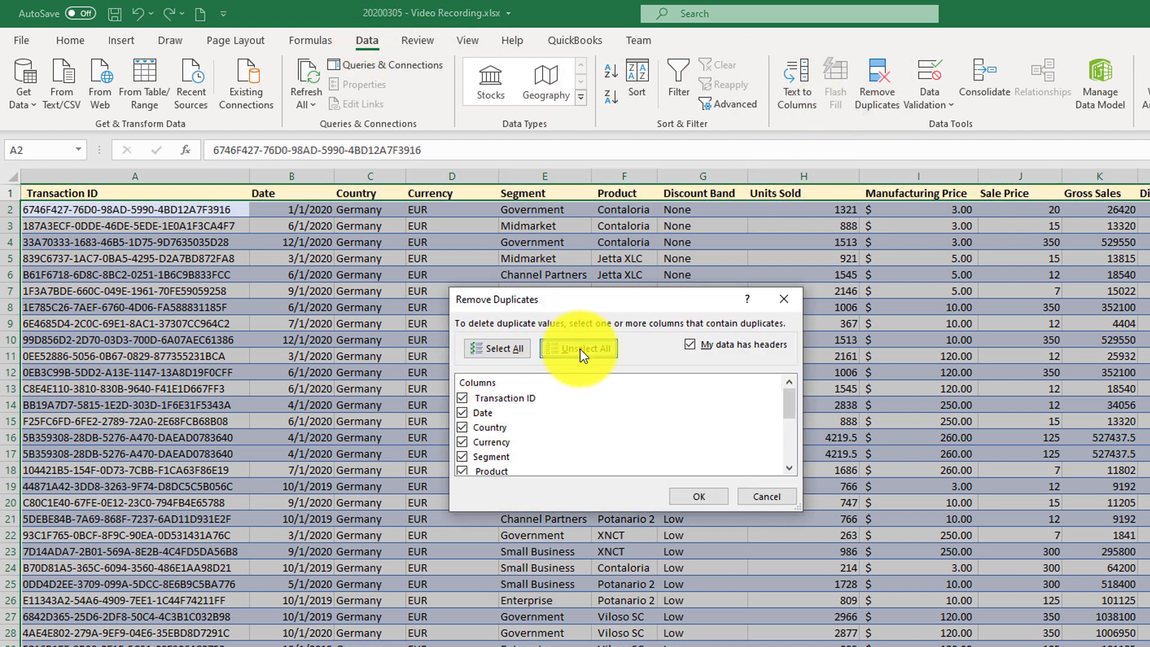
{"action": "left_click", "coordinate": [462, 398]}
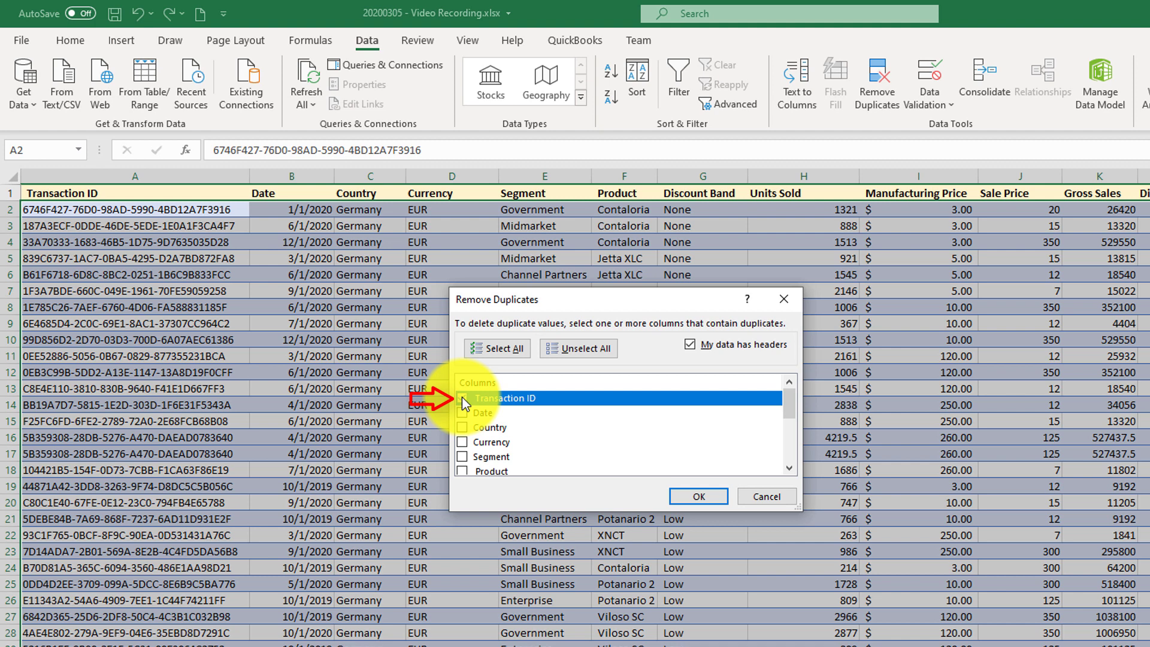
{"action": "left_click", "coordinate": [696, 495]}
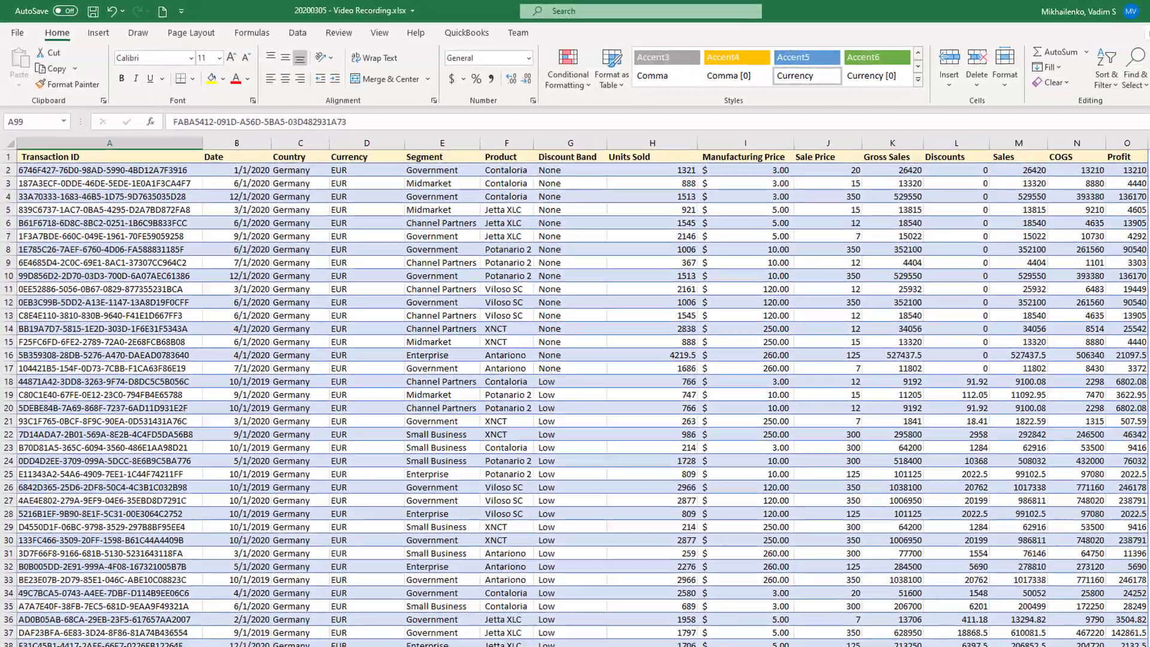
{"action": "scroll", "coordinate": [575, 390], "scroll_direction": "down", "scroll_amount": 19}
{"action": "scroll", "coordinate": [575, 387], "scroll_direction": "down", "scroll_amount": 10}
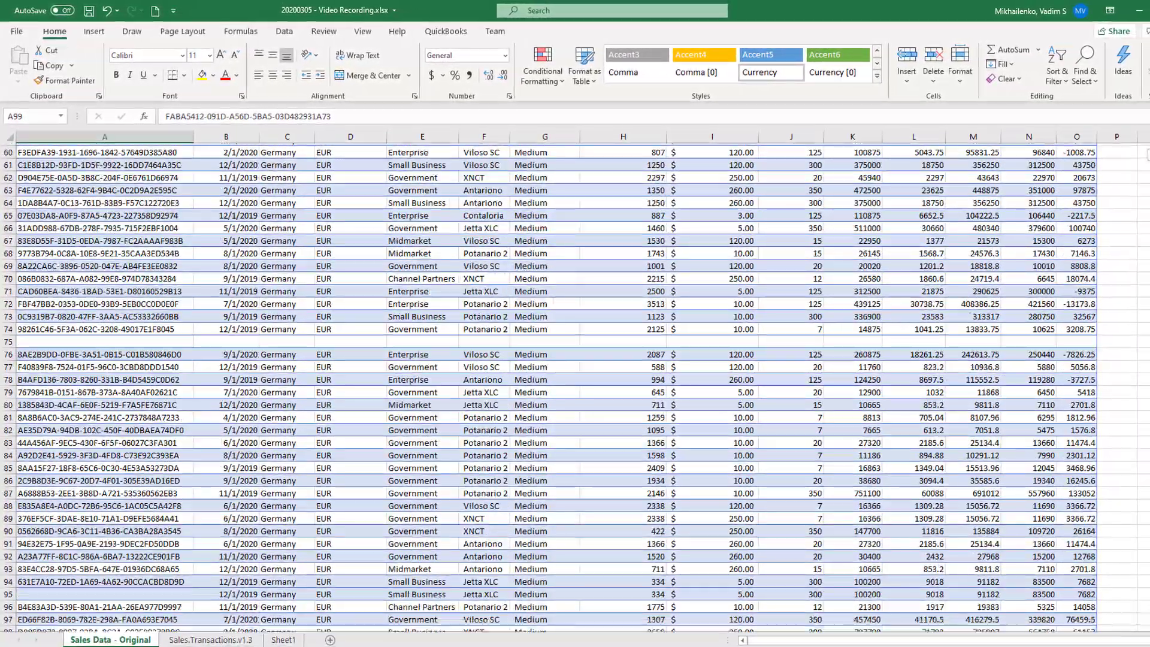
{"action": "scroll", "coordinate": [226, 372], "scroll_direction": "up", "scroll_amount": 5}
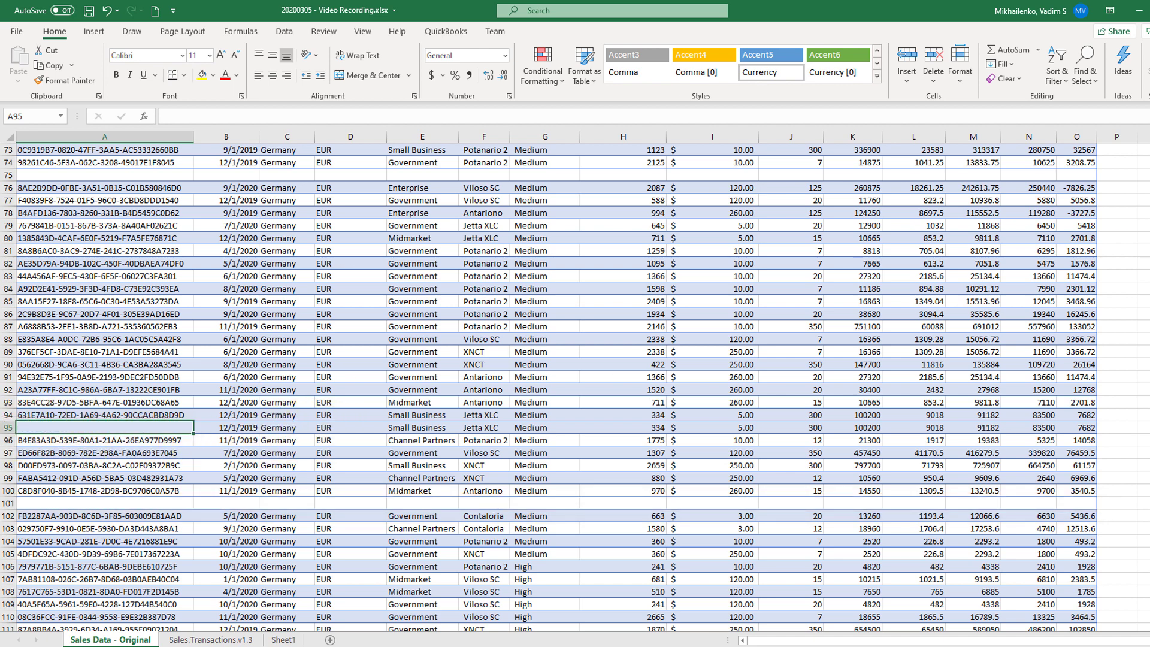
{"action": "scroll", "coordinate": [359, 333], "scroll_direction": "up", "scroll_amount": 20}
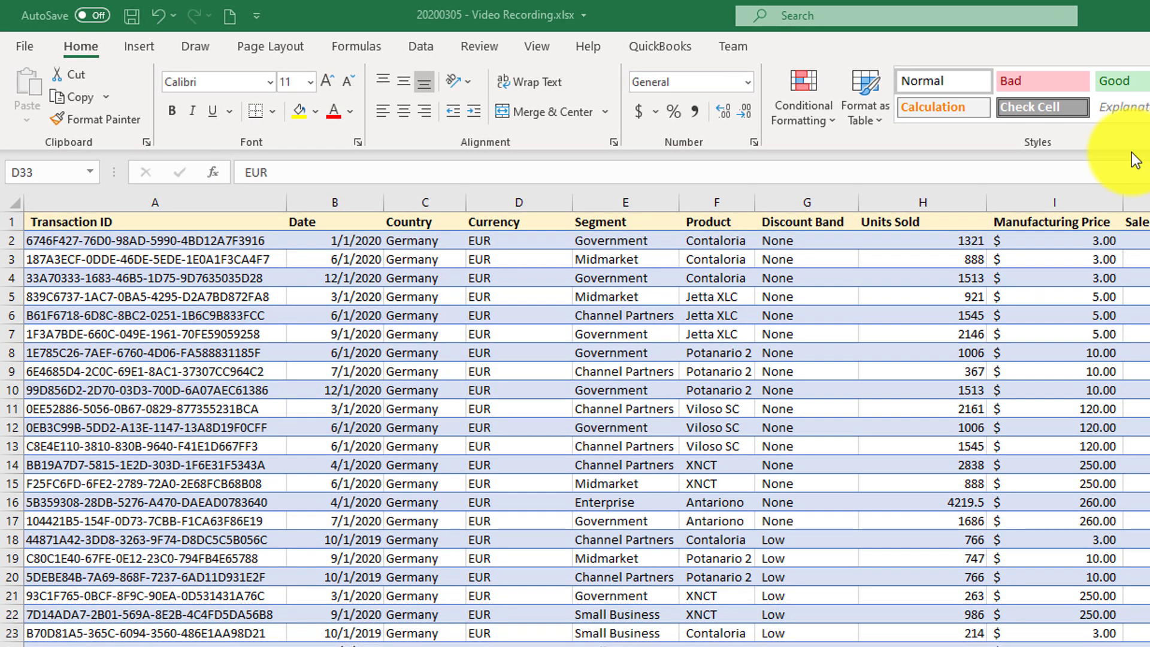
- Select the full sales data block A1:O712, starting from the Transaction ID header
{"action": "left_click", "coordinate": [204, 224]}
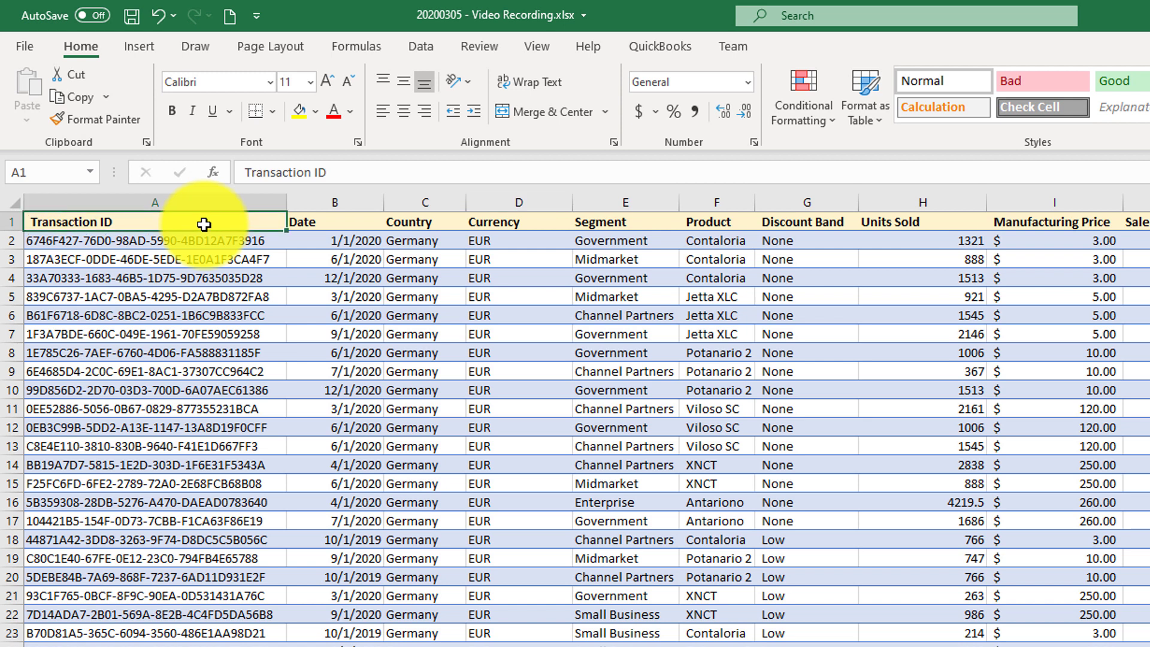
{"action": "key", "text": "ctrl+t"}
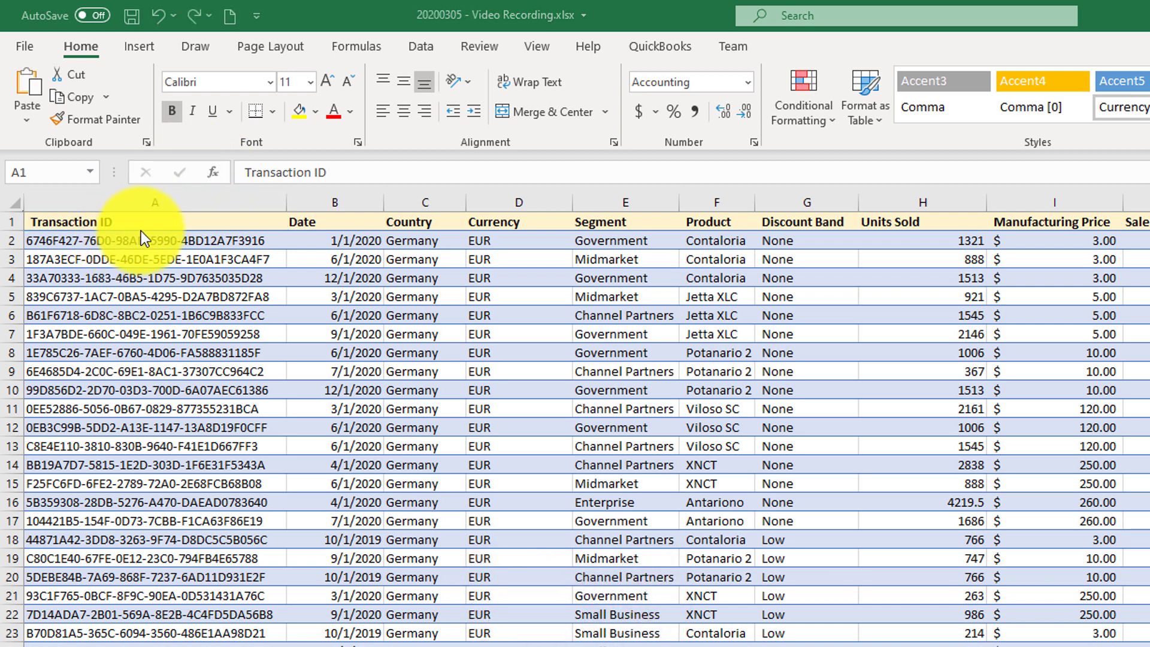
{"action": "left_click", "coordinate": [157, 220]}
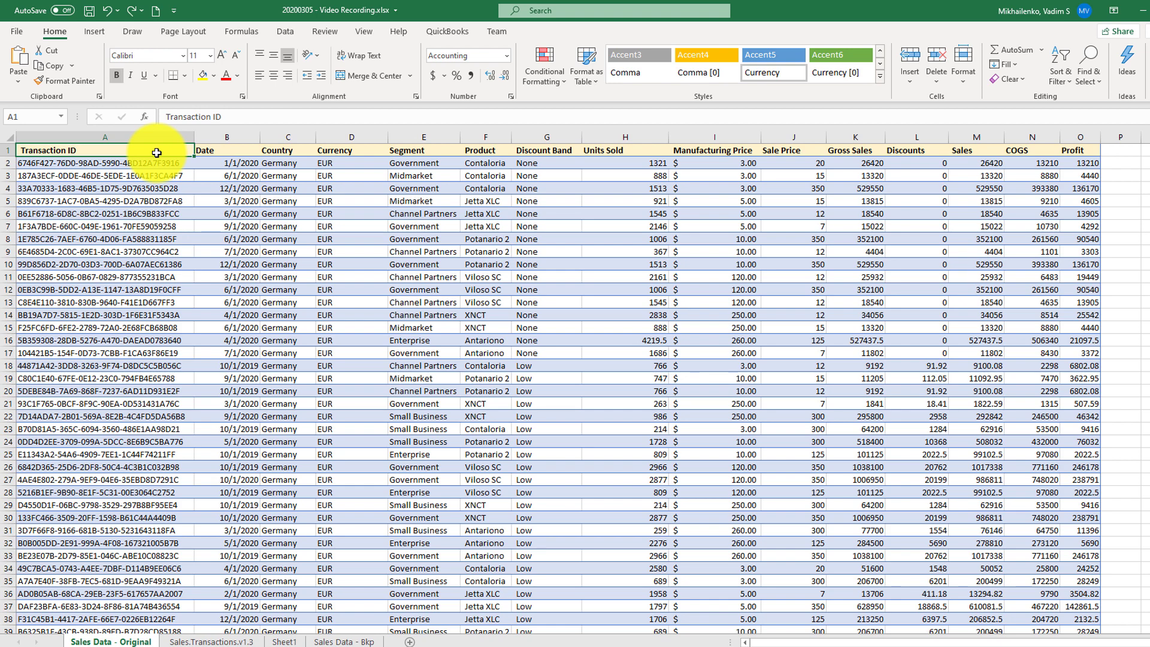
{"action": "key", "text": "ctrl+shift+End"}
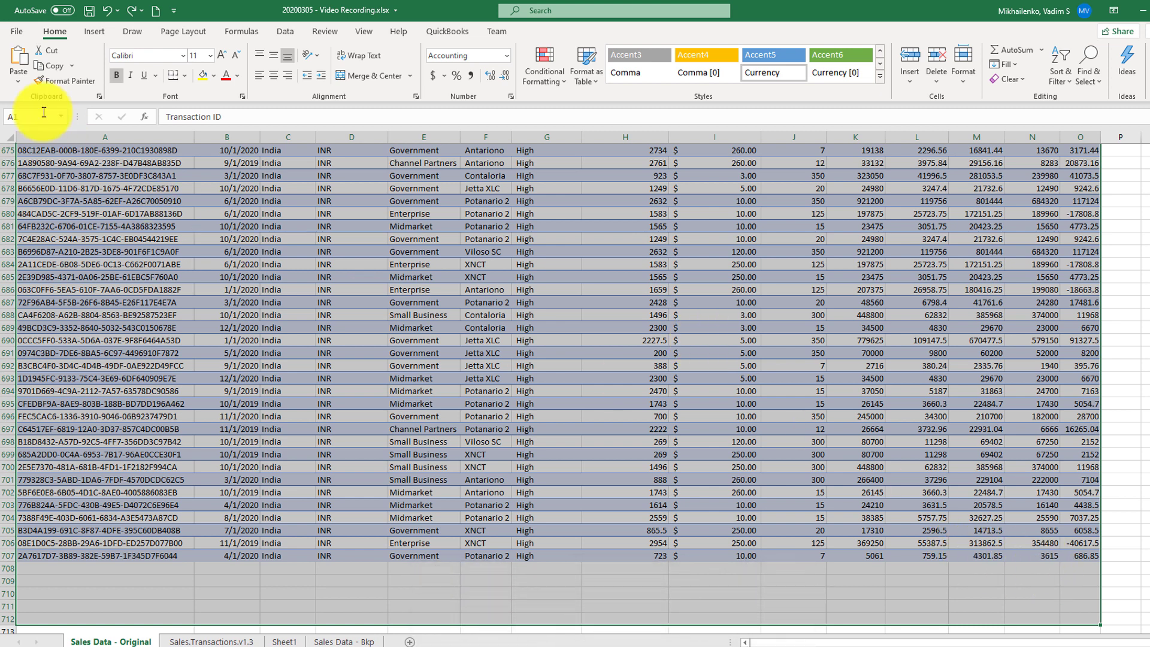
{"action": "key", "text": "ctrl+t"}
- Convert the selected A1:O712 range into a table with headers, creating Table1 with banded rows
{"action": "left_click", "coordinate": [100, 31]}
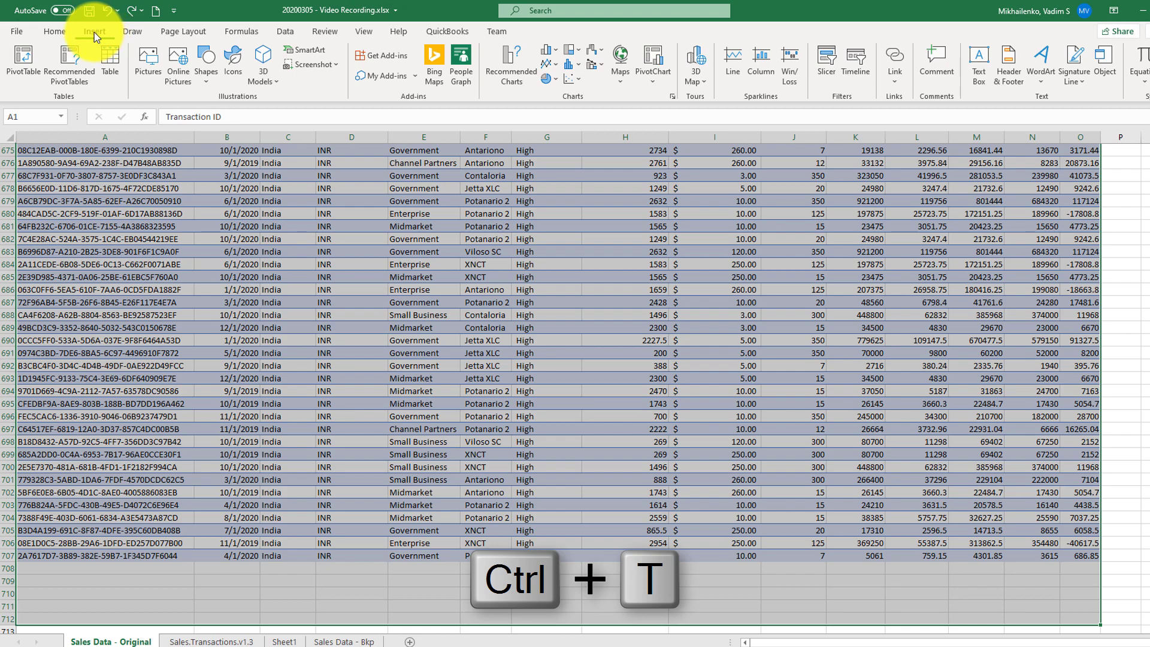
{"action": "left_click", "coordinate": [109, 69]}
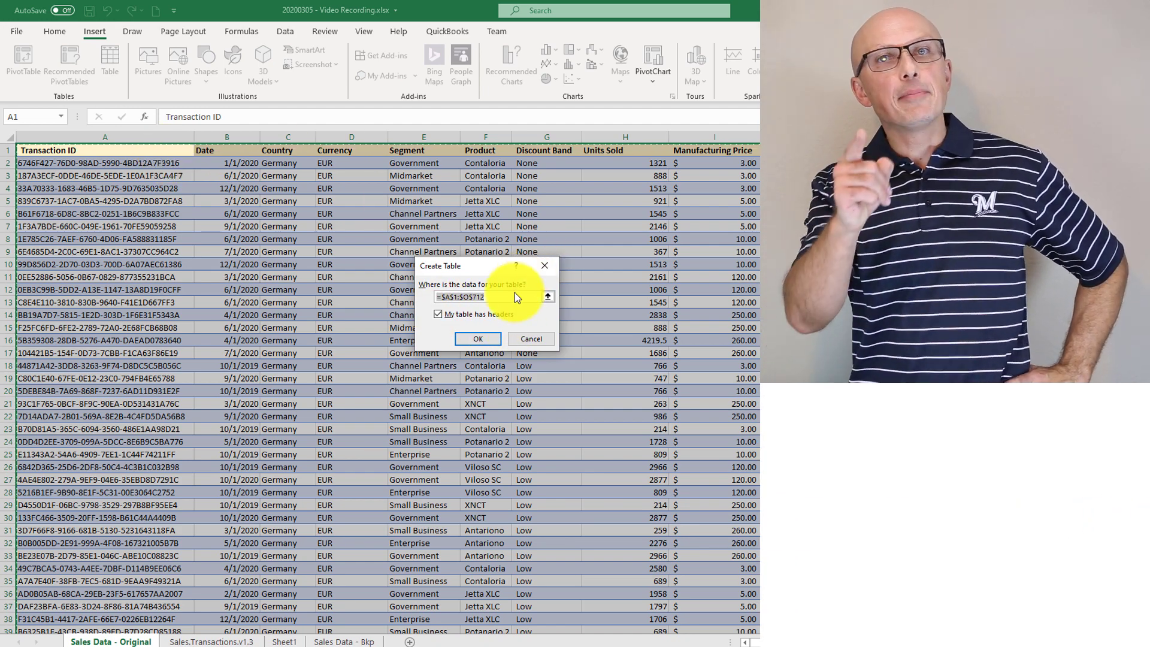
{"action": "left_click", "coordinate": [489, 340]}
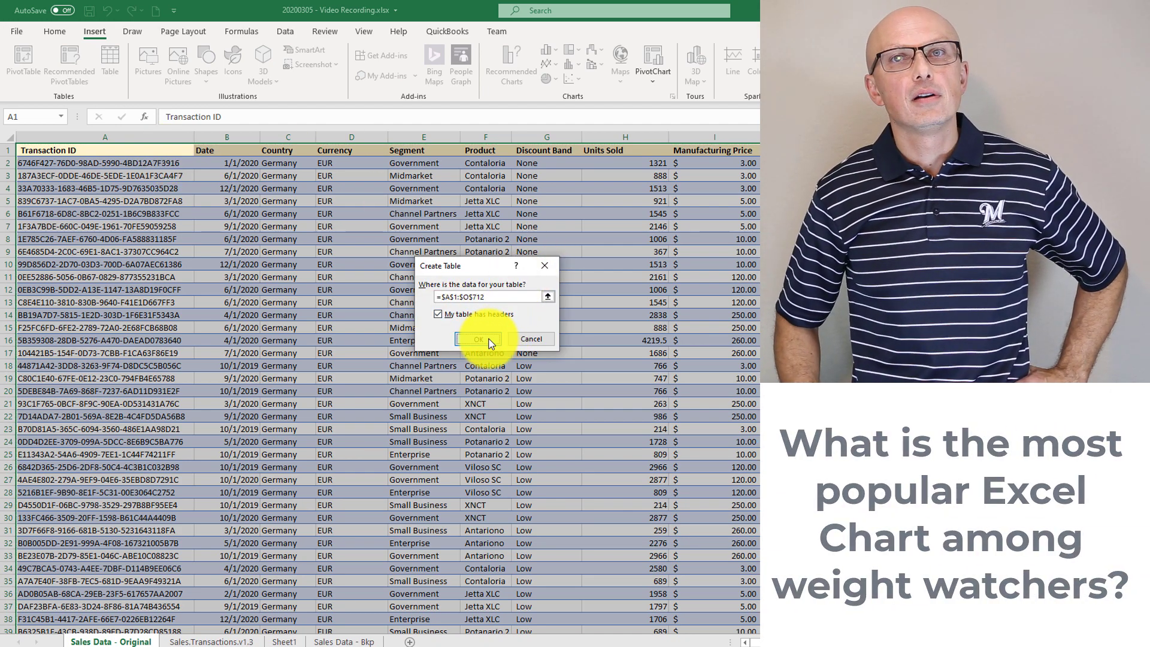
{"action": "key", "text": "Down"}
{"action": "key", "text": "Down"}
{"action": "key", "text": "Down"}
{"action": "key", "text": "Down"}
{"action": "key", "text": "Down"}
{"action": "key", "text": "Down"}
{"action": "key", "text": "Right"}
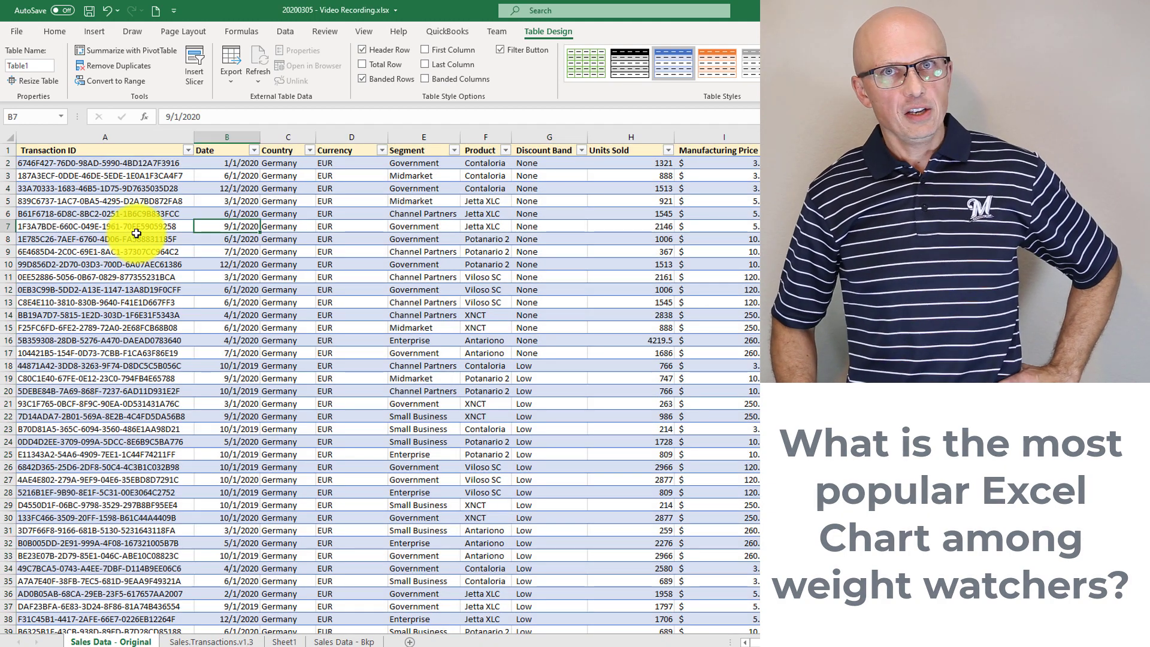
{"action": "left_click", "coordinate": [131, 202]}
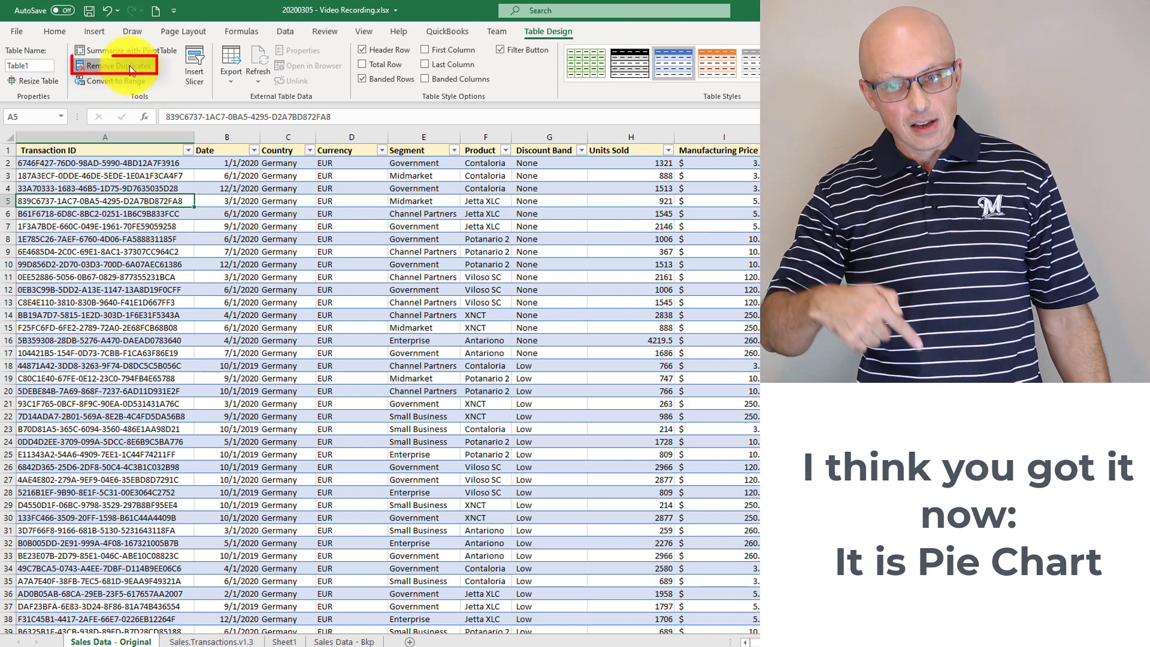
- Remove duplicates from Table1 comparing Transaction ID only, dropping 9 rows and keeping 702 unique values
{"action": "left_click", "coordinate": [127, 66]}
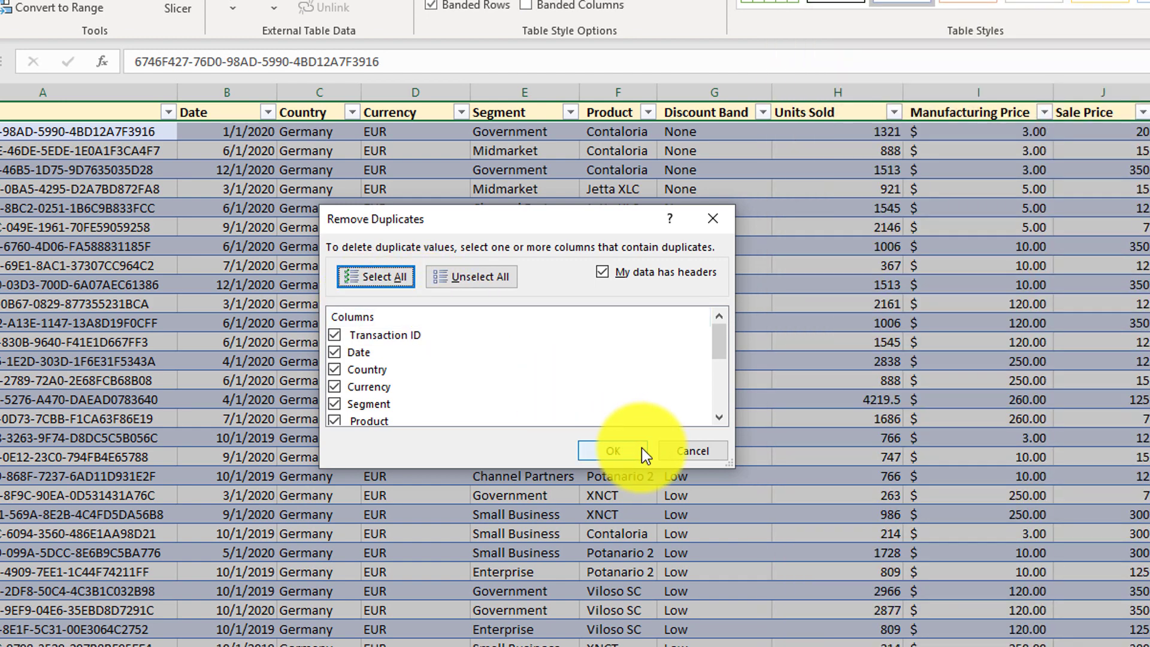
{"action": "left_click", "coordinate": [613, 451]}
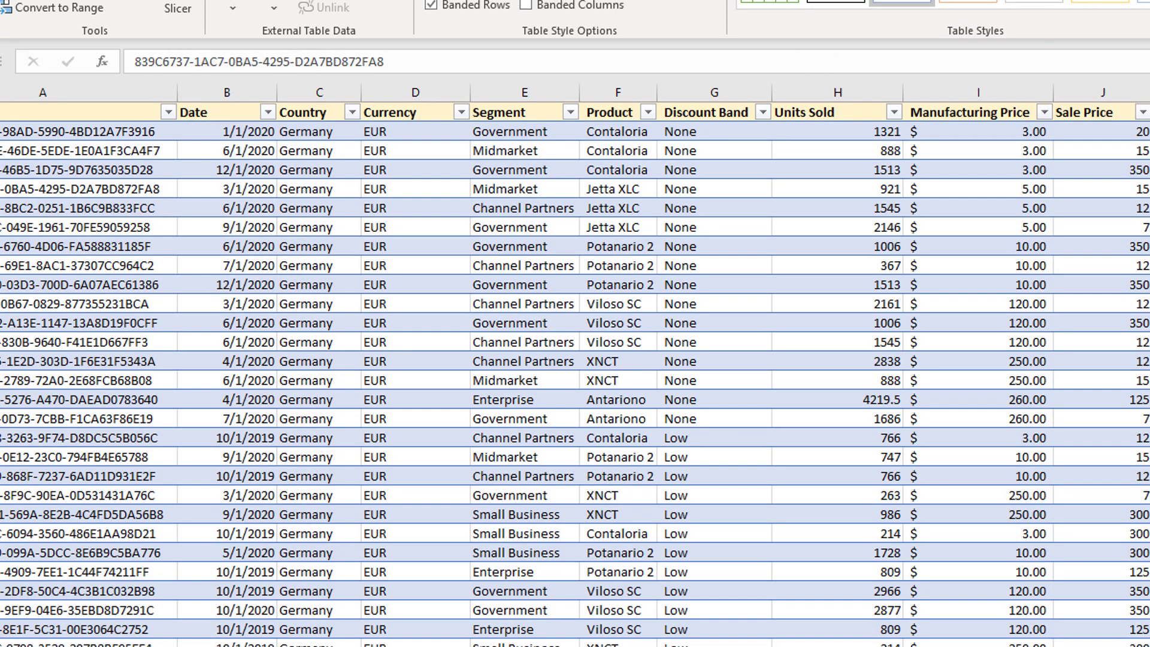
{"action": "left_click", "coordinate": [102, 188]}
{"action": "left_click", "coordinate": [98, 234]}
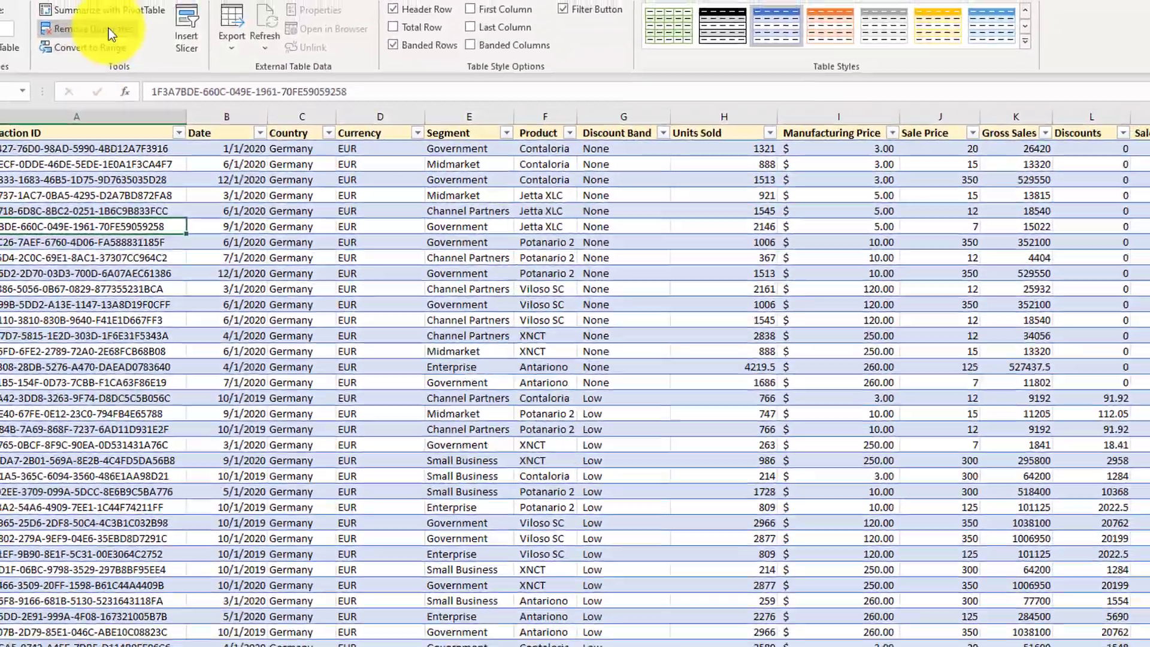
{"action": "left_click", "coordinate": [82, 16]}
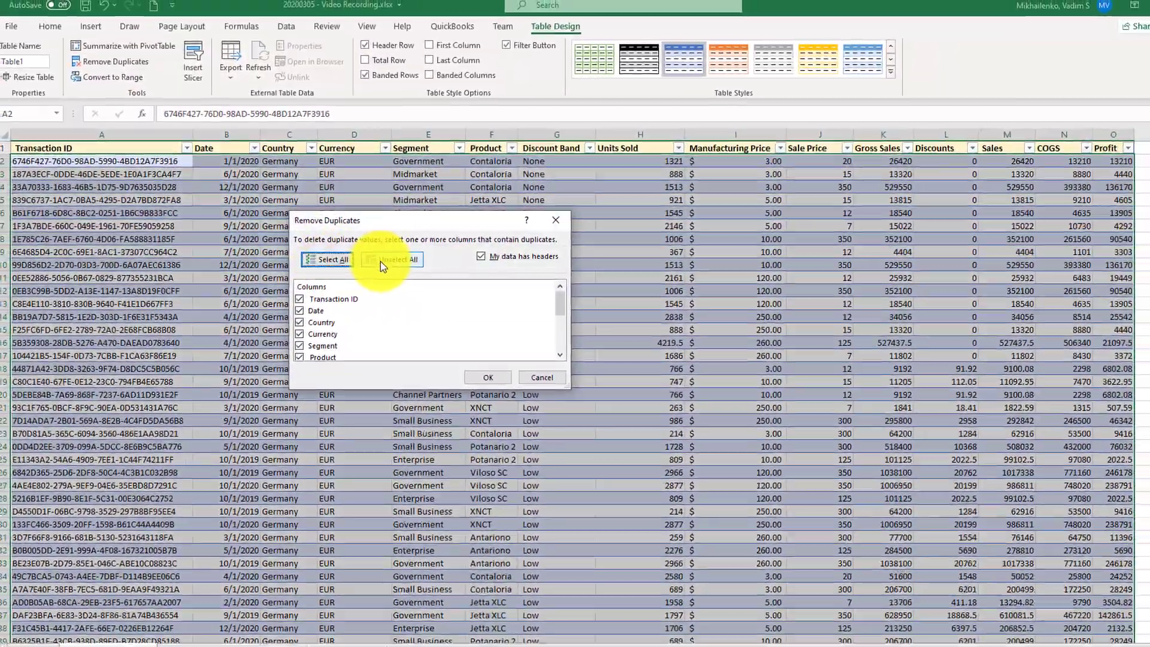
{"action": "left_click", "coordinate": [384, 261]}
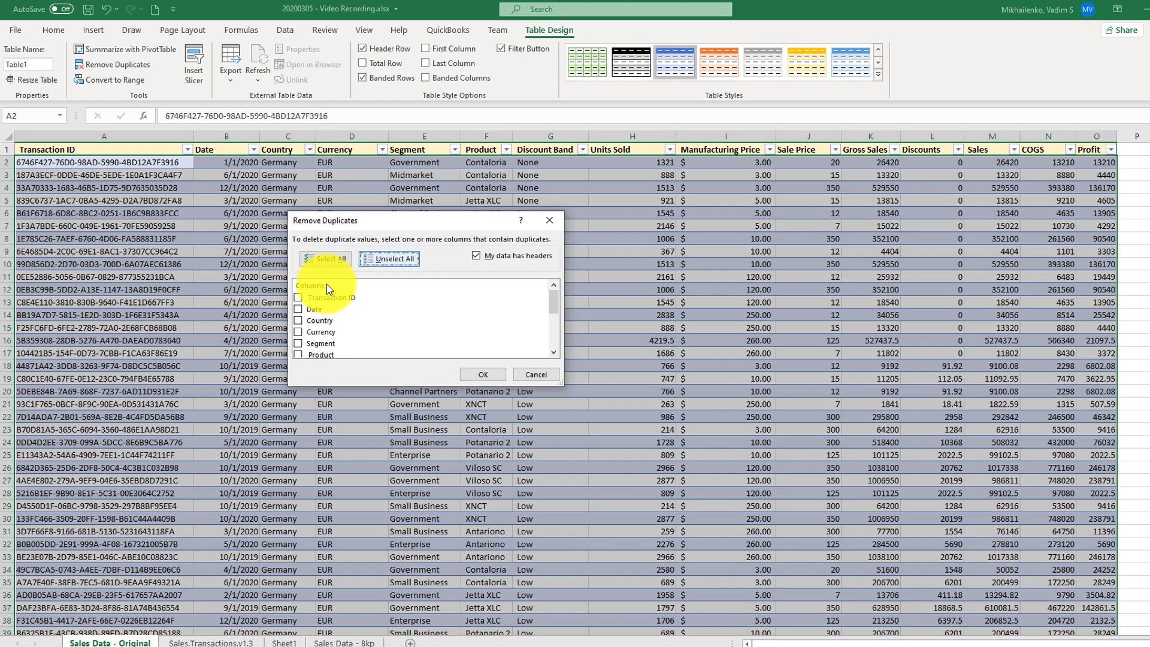
{"action": "left_click", "coordinate": [292, 301]}
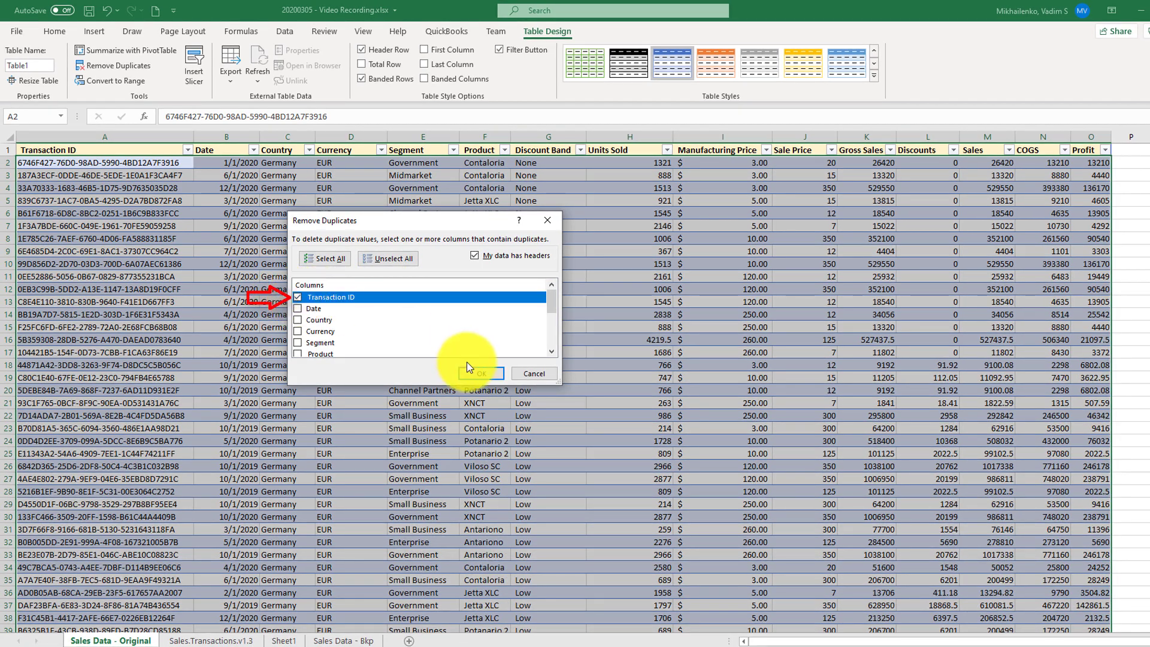
{"action": "left_click", "coordinate": [487, 374]}
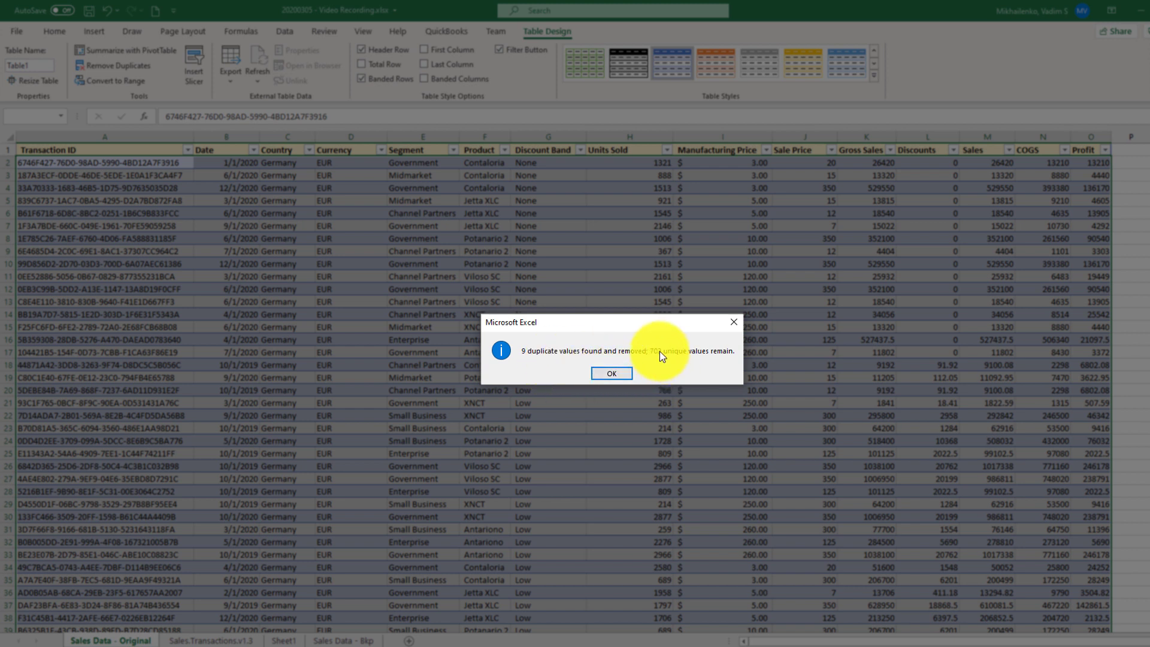
{"action": "left_click", "coordinate": [620, 374]}
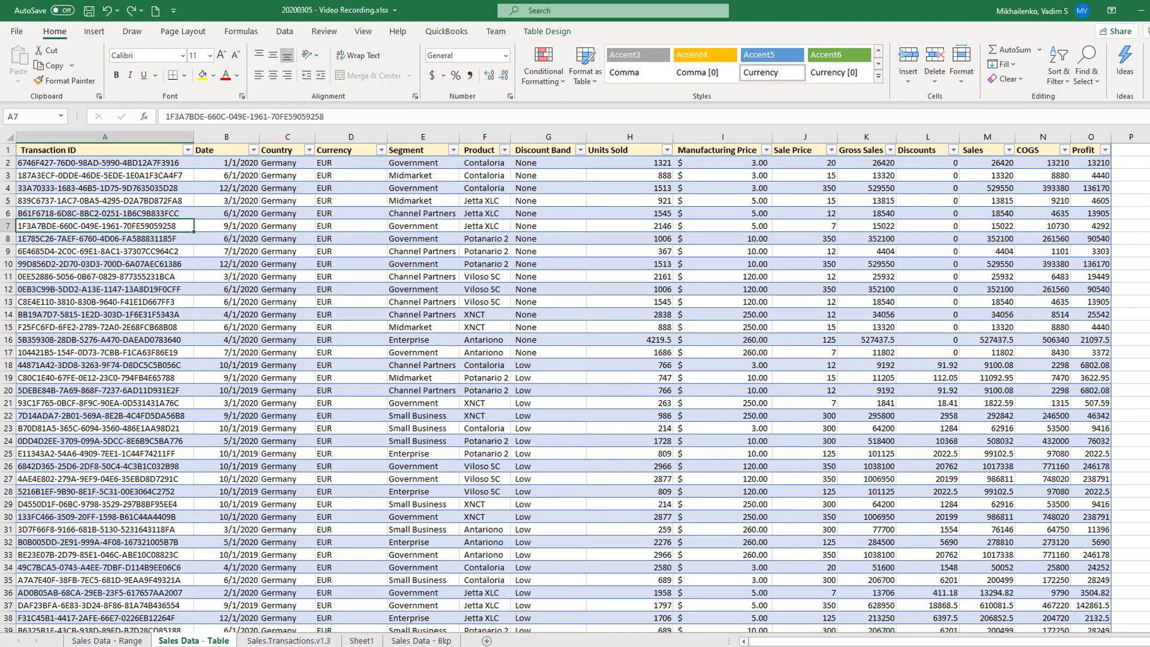
- Compare the Sales Data - Range and Sales Data - Table sheets, then check the Table Design name Table1
{"action": "scroll", "coordinate": [575, 383], "scroll_direction": "down", "scroll_amount": 20}
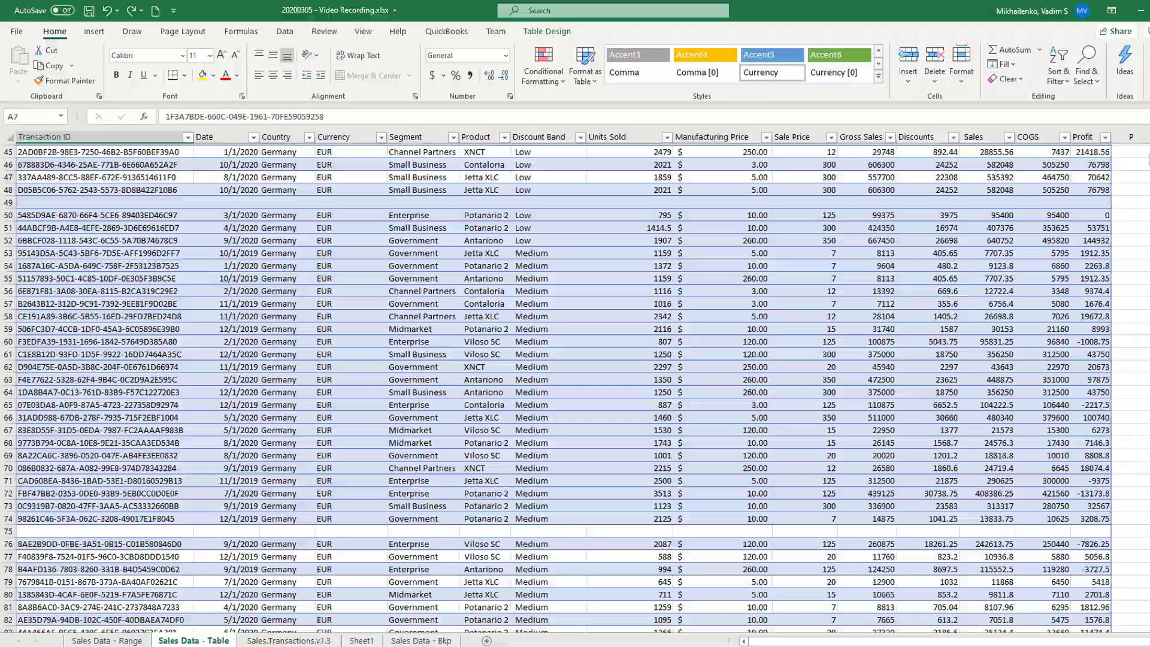
{"action": "scroll", "coordinate": [575, 400], "scroll_direction": "up", "scroll_amount": 20}
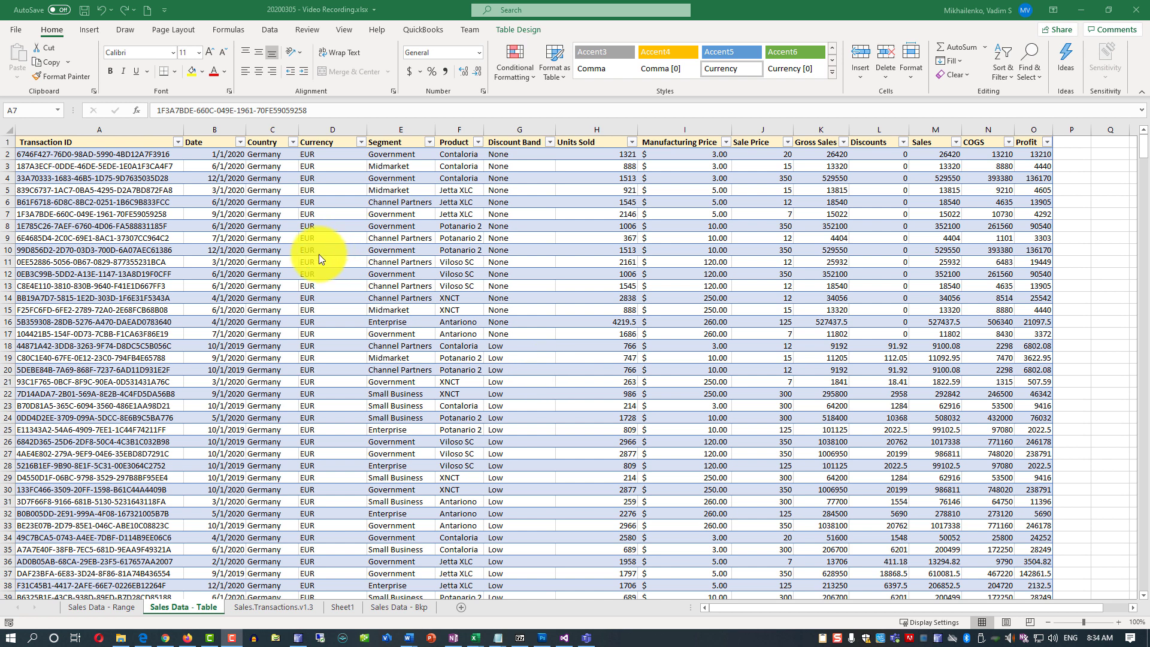
{"action": "left_click", "coordinate": [116, 608]}
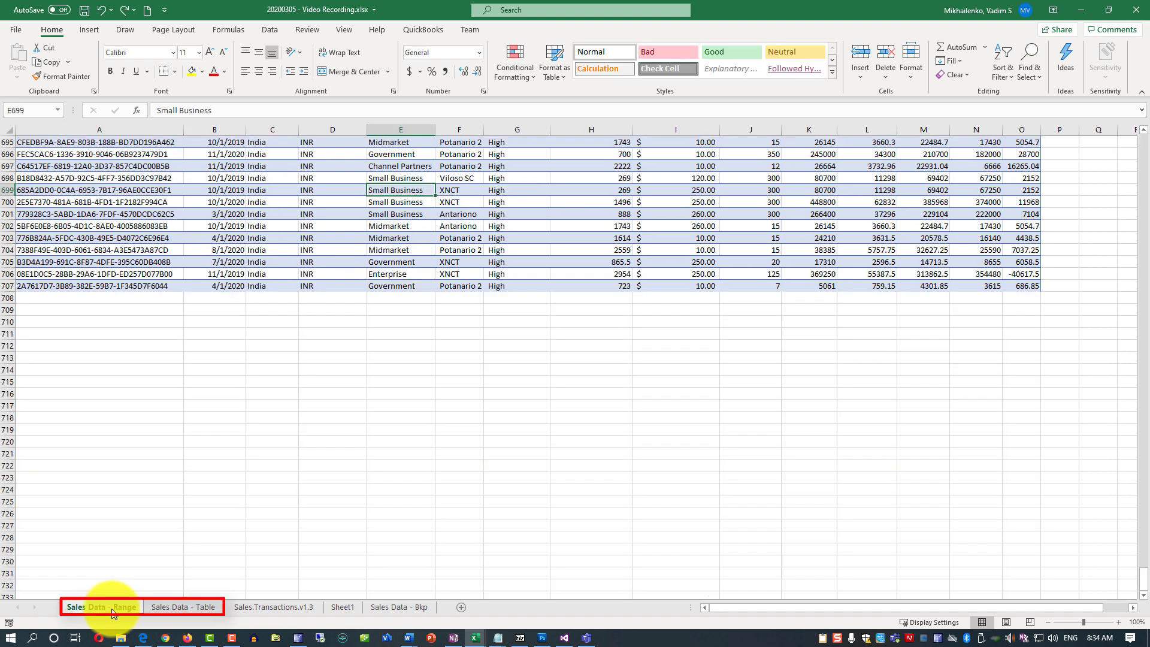
{"action": "left_click", "coordinate": [177, 608]}
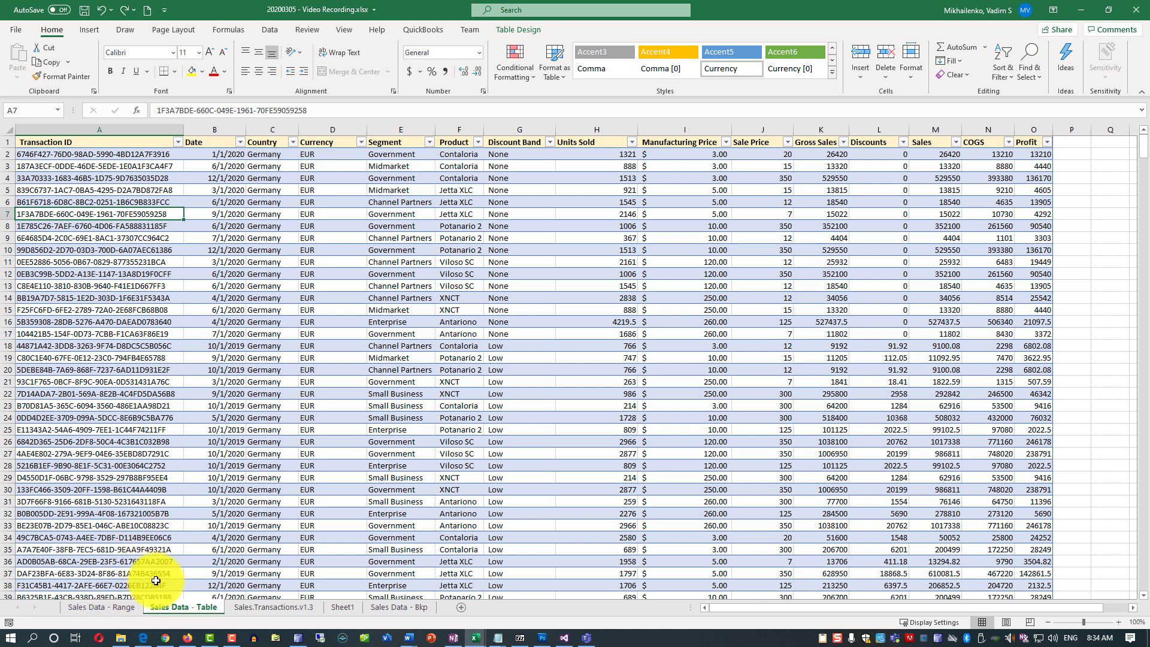
{"action": "left_click", "coordinate": [171, 274]}
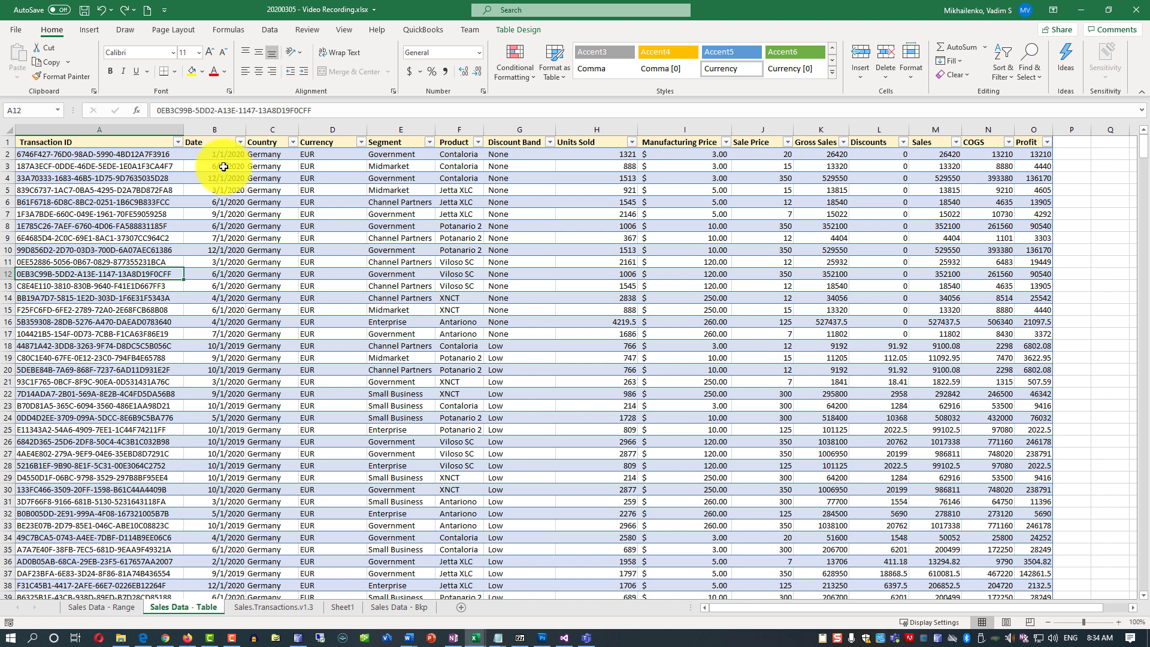
{"action": "left_click", "coordinate": [516, 29]}
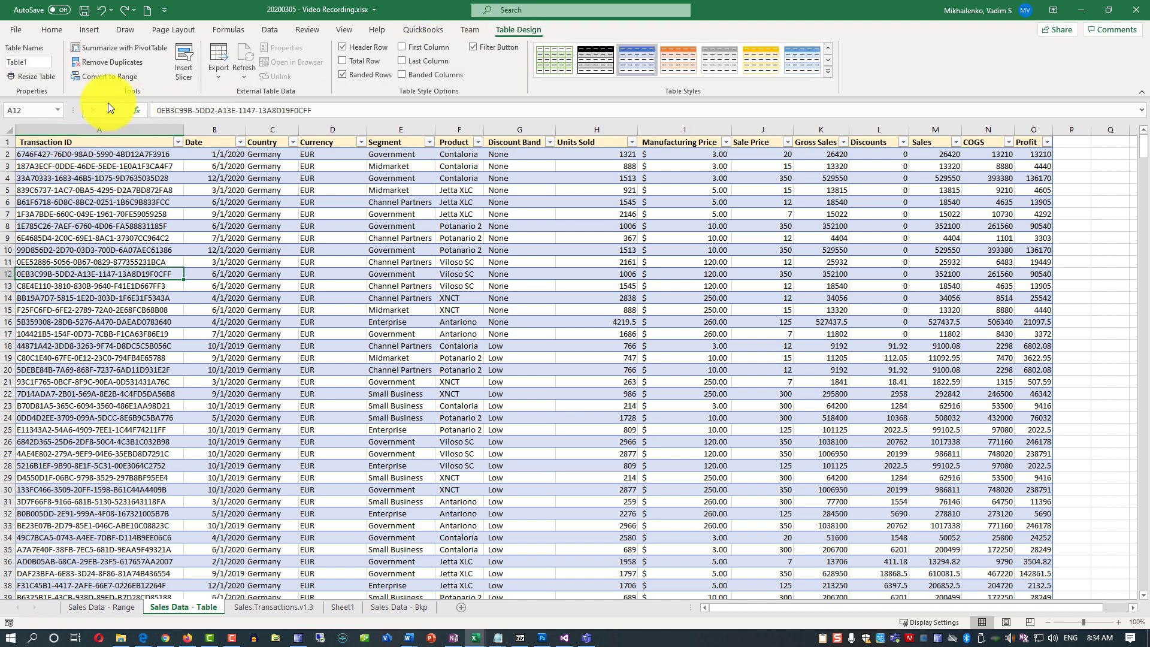
{"action": "left_click", "coordinate": [32, 62]}
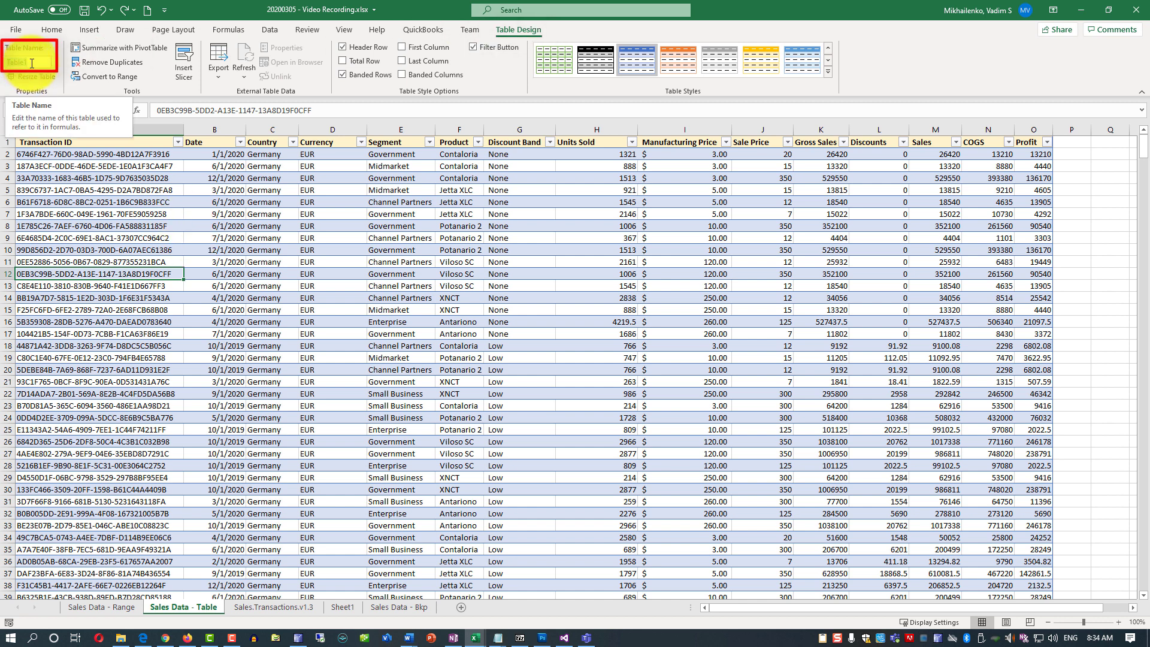
- Keep the name Table1 and load the table into Power Query via Data > From Table/Range
{"action": "key", "text": "Down"}
{"action": "key", "text": "Down"}
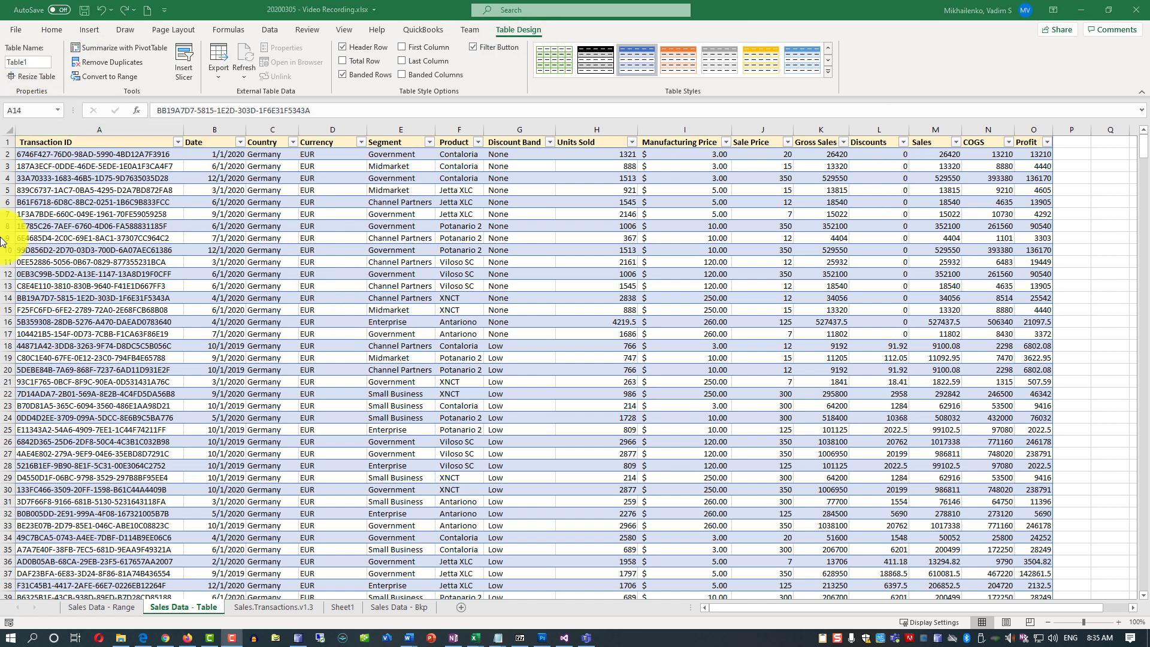
{"action": "left_click", "coordinate": [110, 228]}
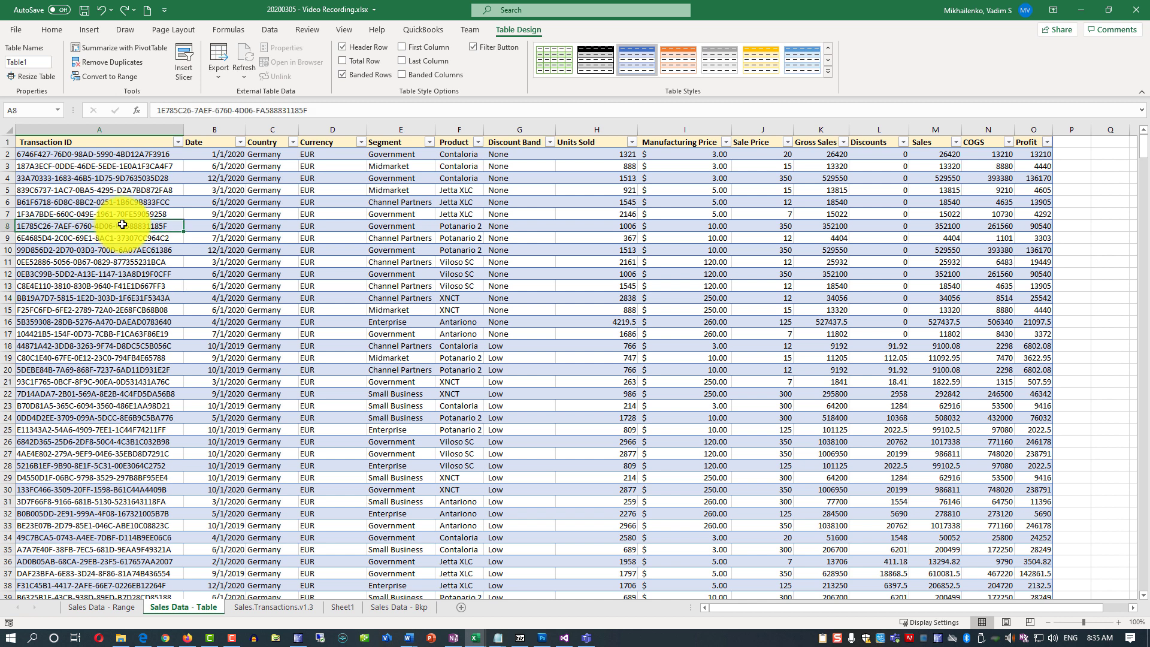
{"action": "left_click", "coordinate": [278, 31]}
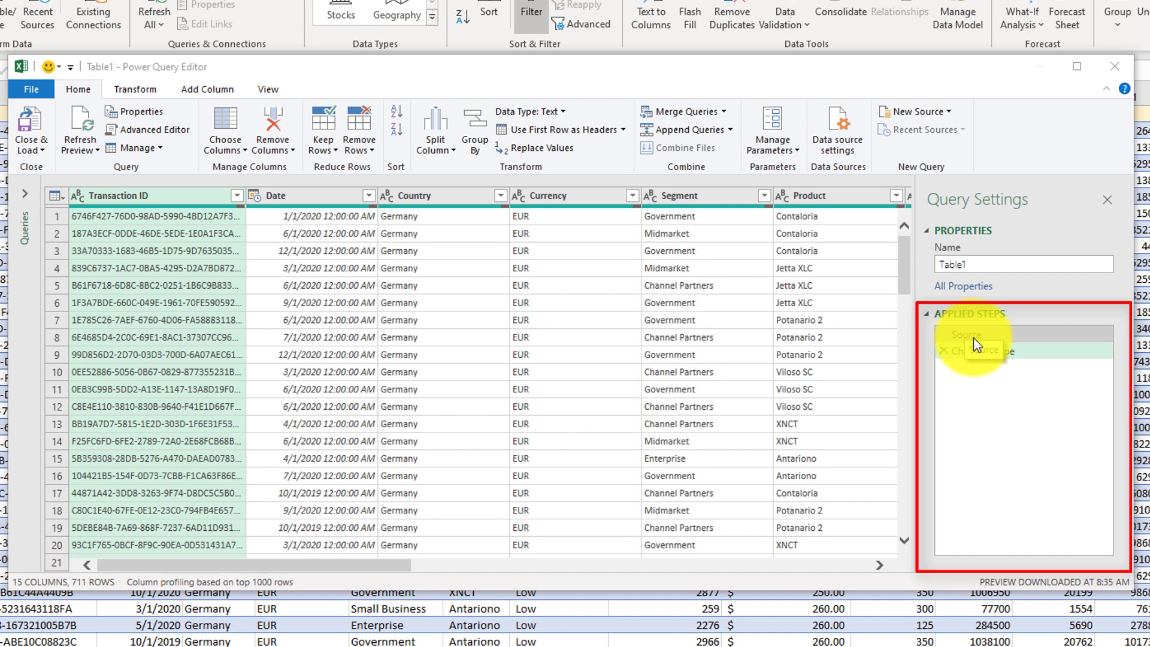
- Delete the Changed Type applied step so Table1 keeps only the Source step
{"action": "left_click", "coordinate": [974, 336]}
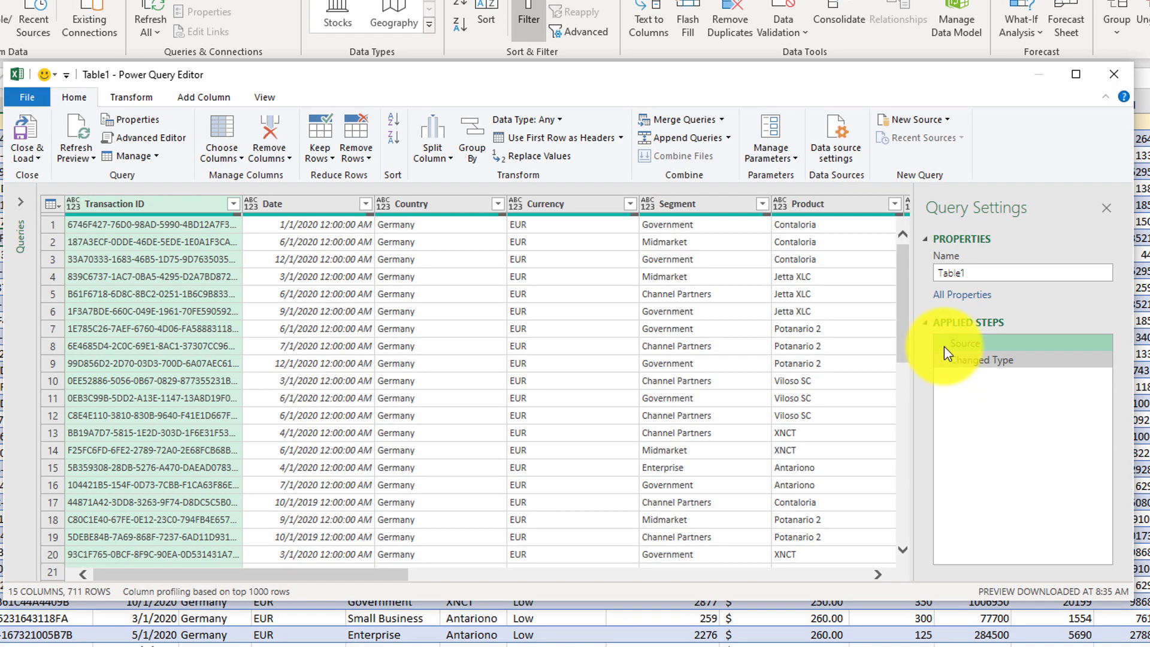
{"action": "left_click", "coordinate": [943, 360]}
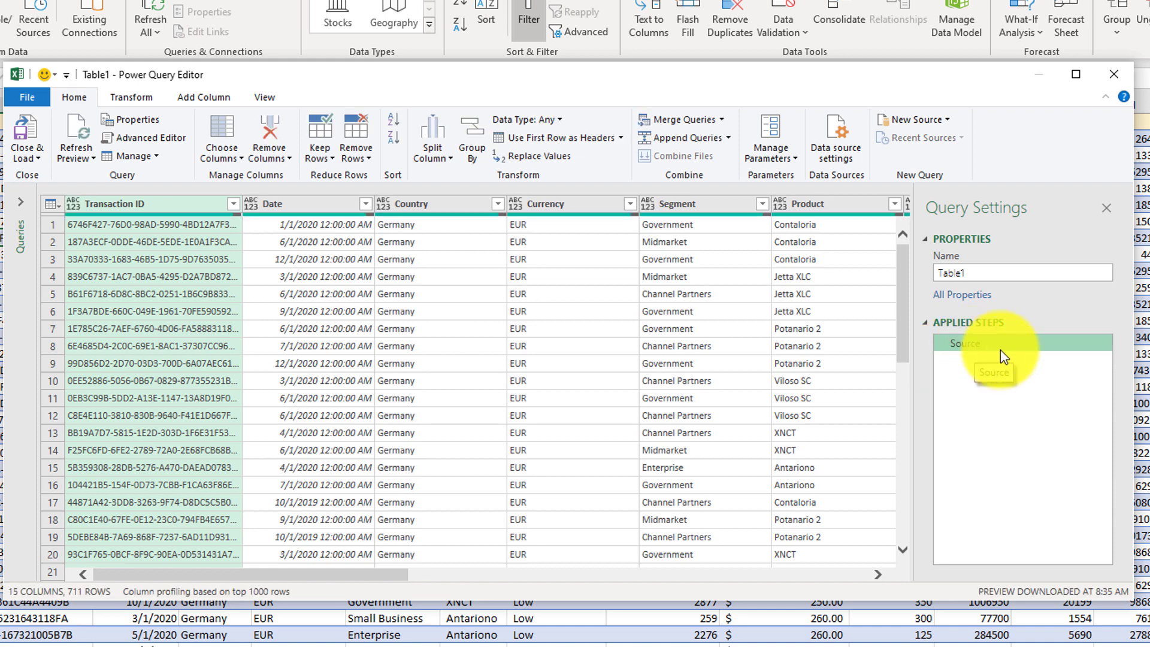
{"action": "left_click", "coordinate": [975, 354]}
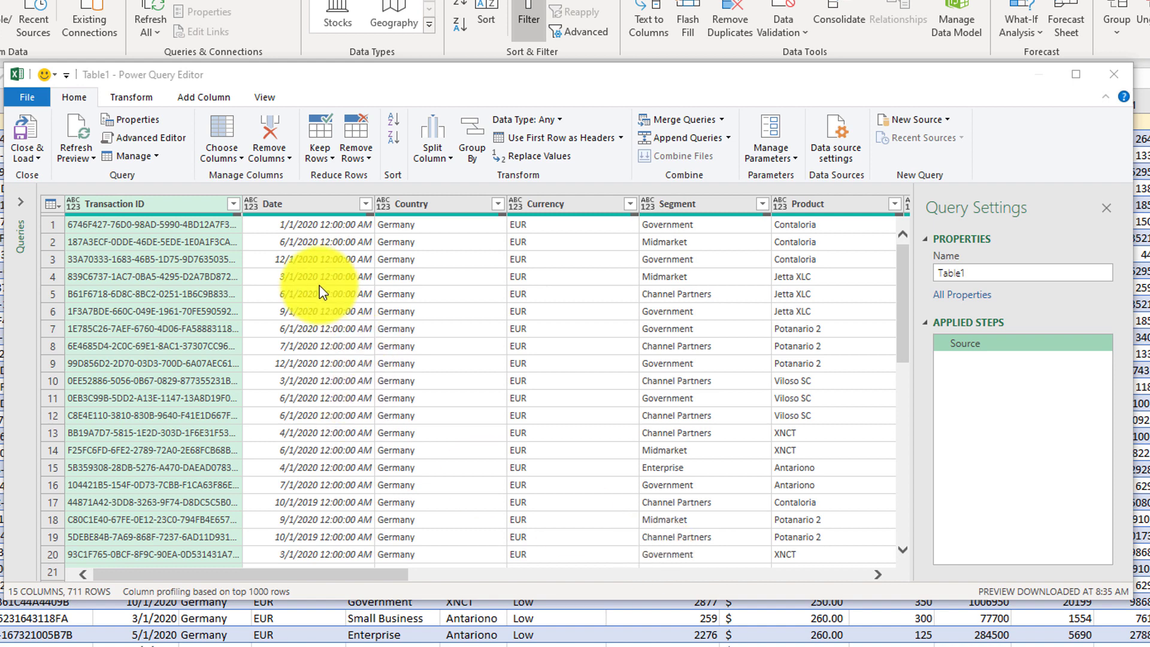
{"action": "scroll", "coordinate": [479, 390], "scroll_direction": "right", "scroll_amount": 2}
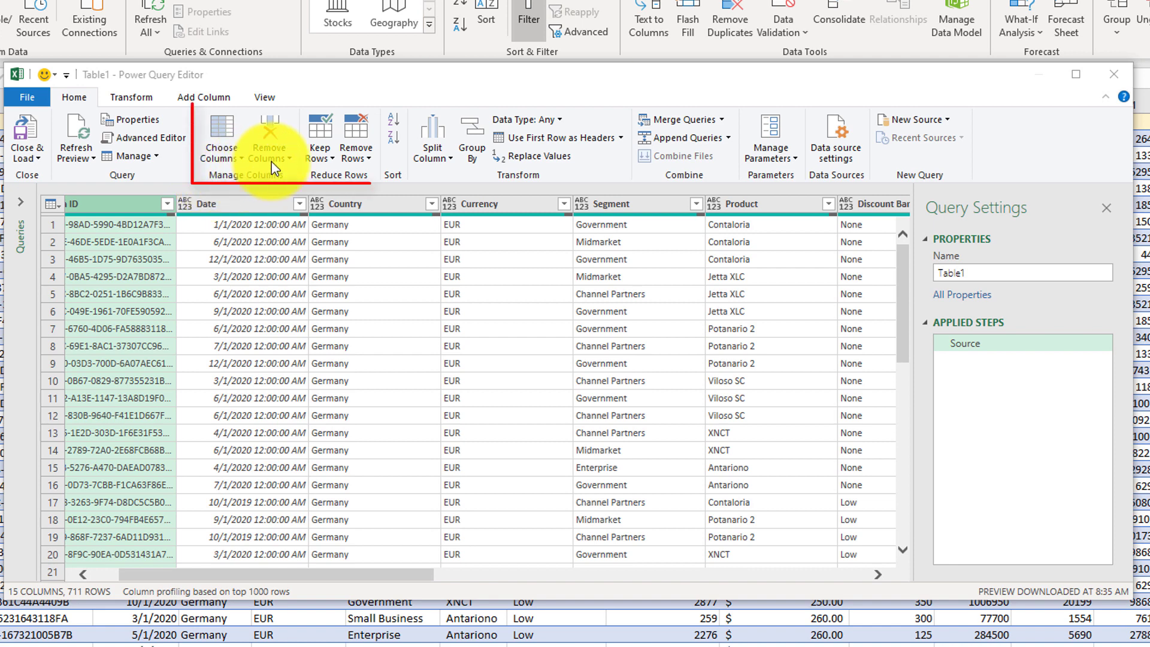
- Apply Remove Duplicates and Remove Blank Rows to Table1, reducing it from 711 to 701 rows
{"action": "left_click", "coordinate": [368, 158]}
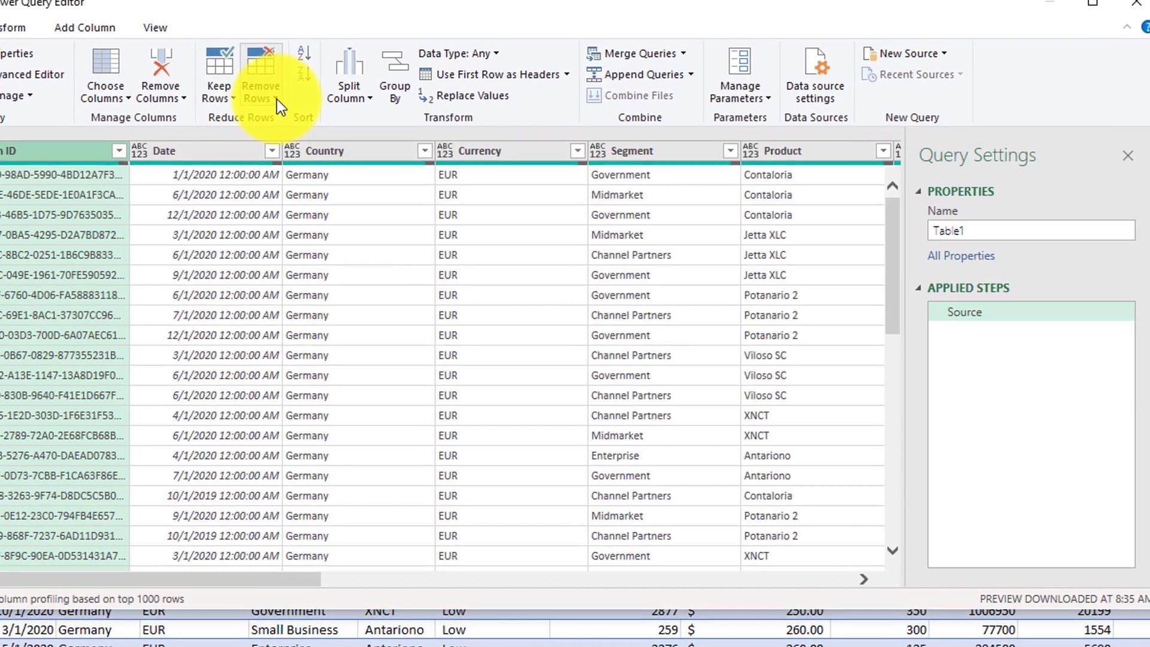
{"action": "left_click", "coordinate": [289, 110]}
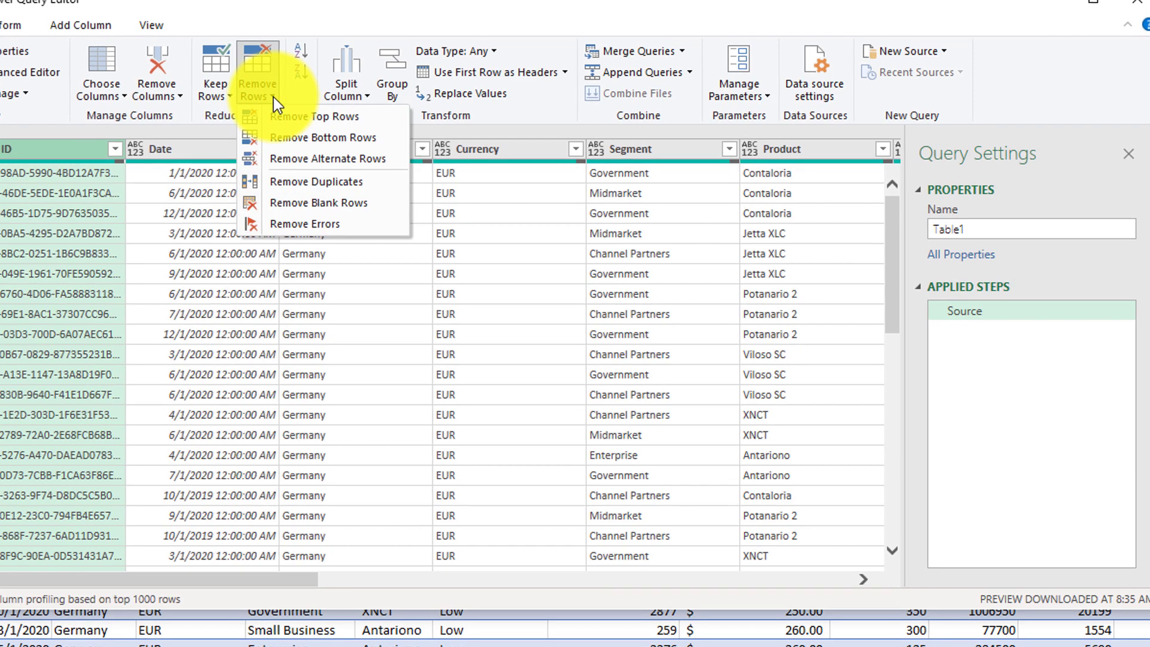
{"action": "left_click", "coordinate": [308, 182]}
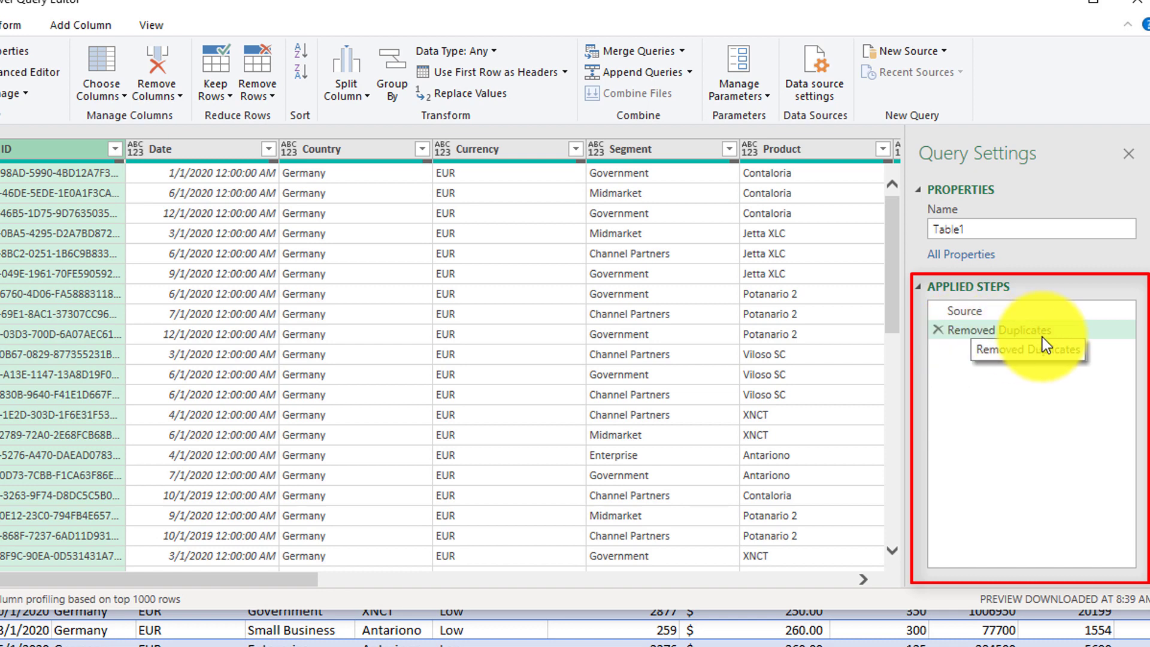
{"action": "left_click", "coordinate": [269, 96]}
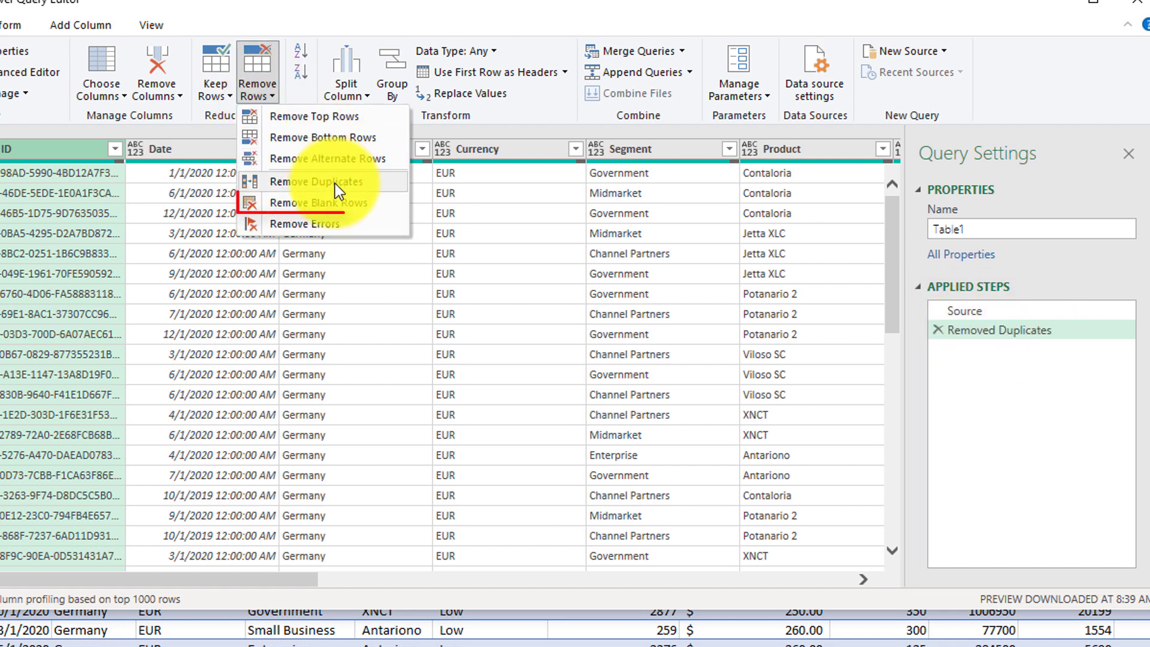
{"action": "left_click", "coordinate": [367, 205]}
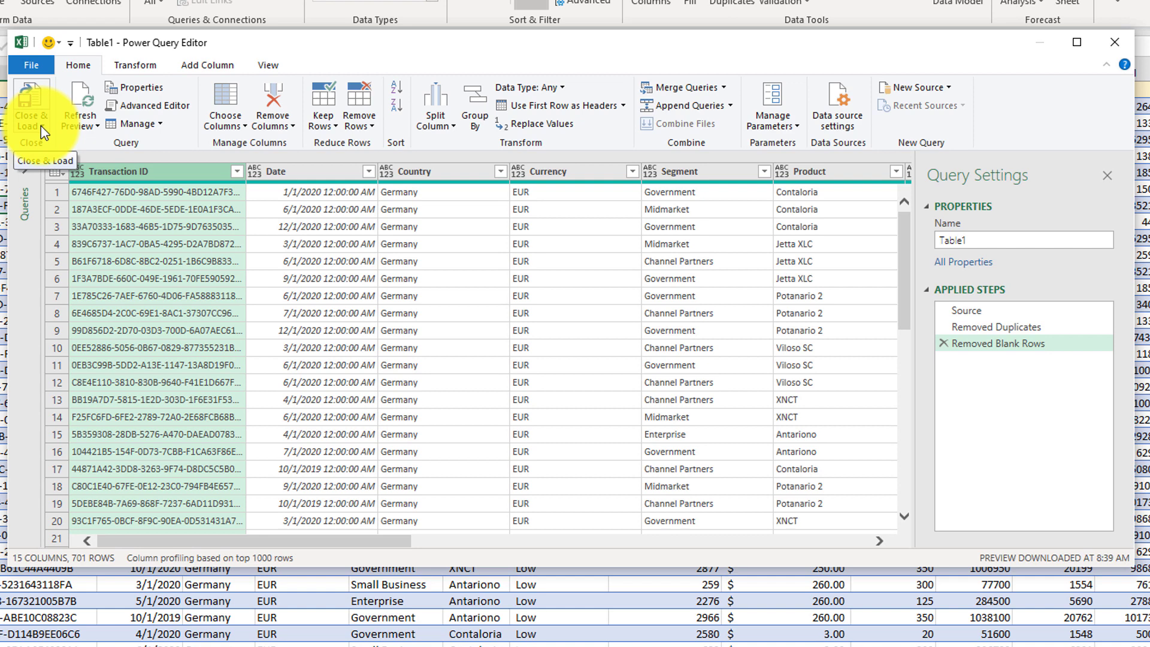
- Close & Load the cleaned query, placing Table1's 701 rows on a new Sheet5
{"action": "left_click", "coordinate": [41, 126]}
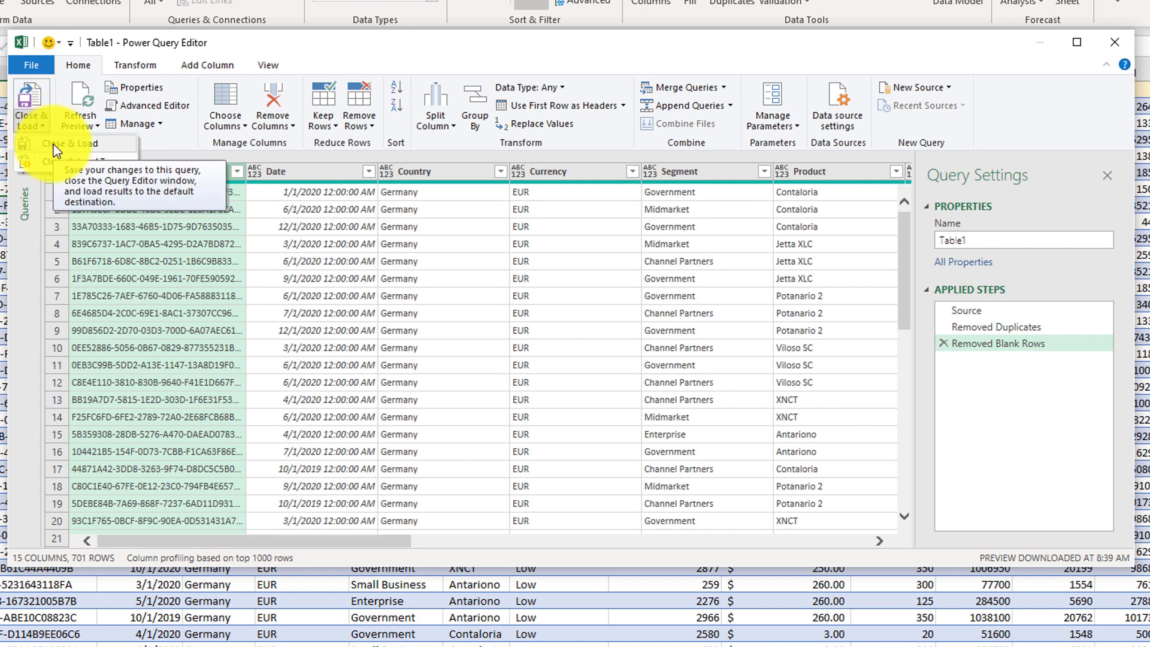
{"action": "left_click", "coordinate": [56, 145]}
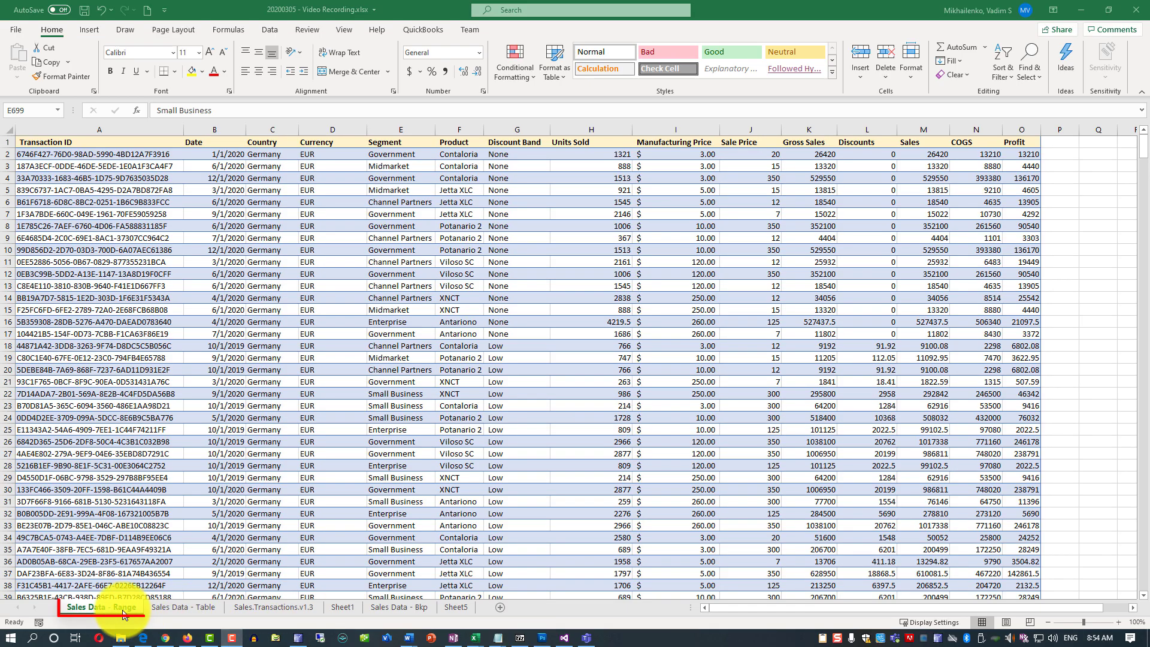
- Apply Sort & Filter > Filter to header row 1 of Sales Data - Range and open the Transaction ID dropdown
{"action": "left_click", "coordinate": [124, 610]}
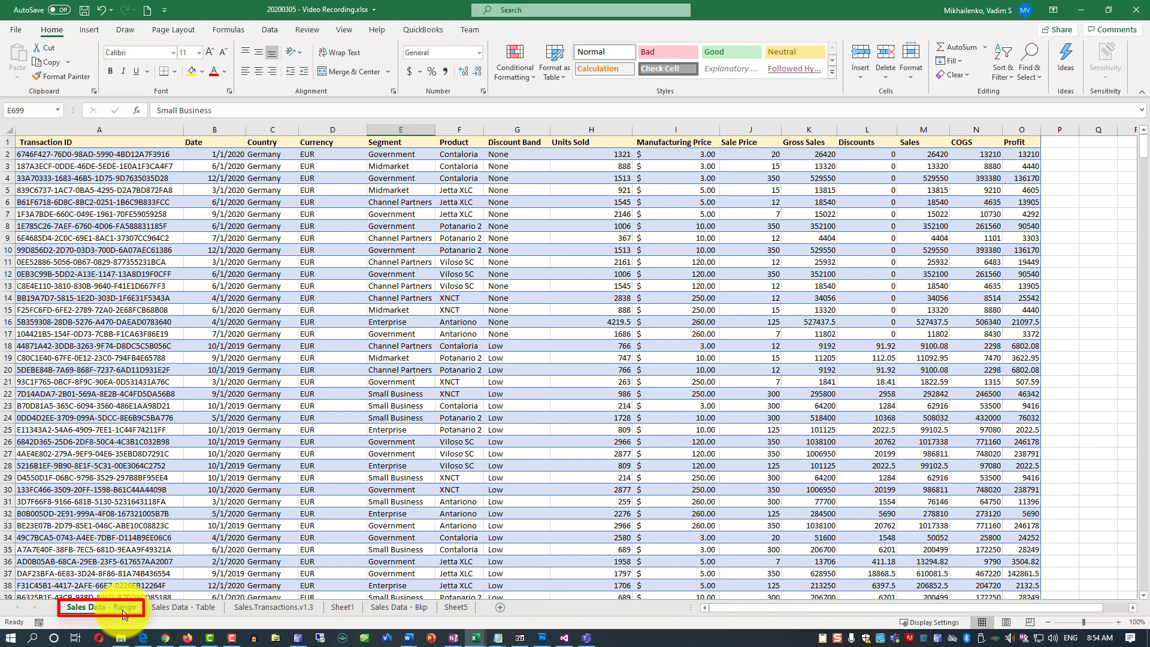
{"action": "left_click", "coordinate": [185, 609]}
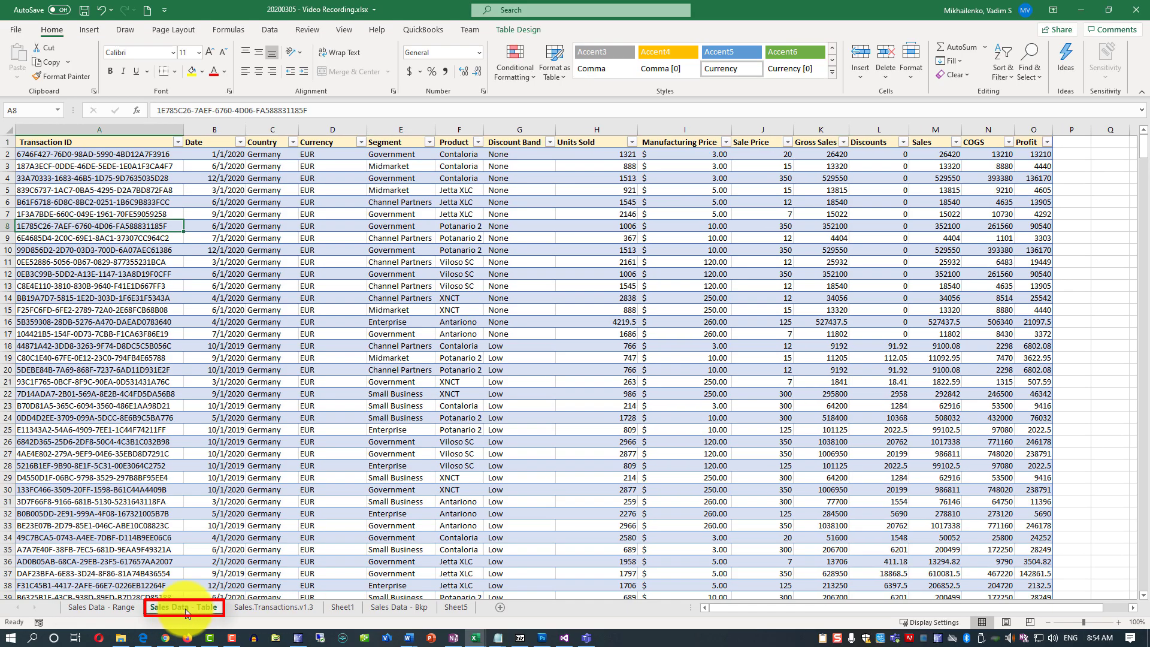
{"action": "left_click", "coordinate": [84, 609]}
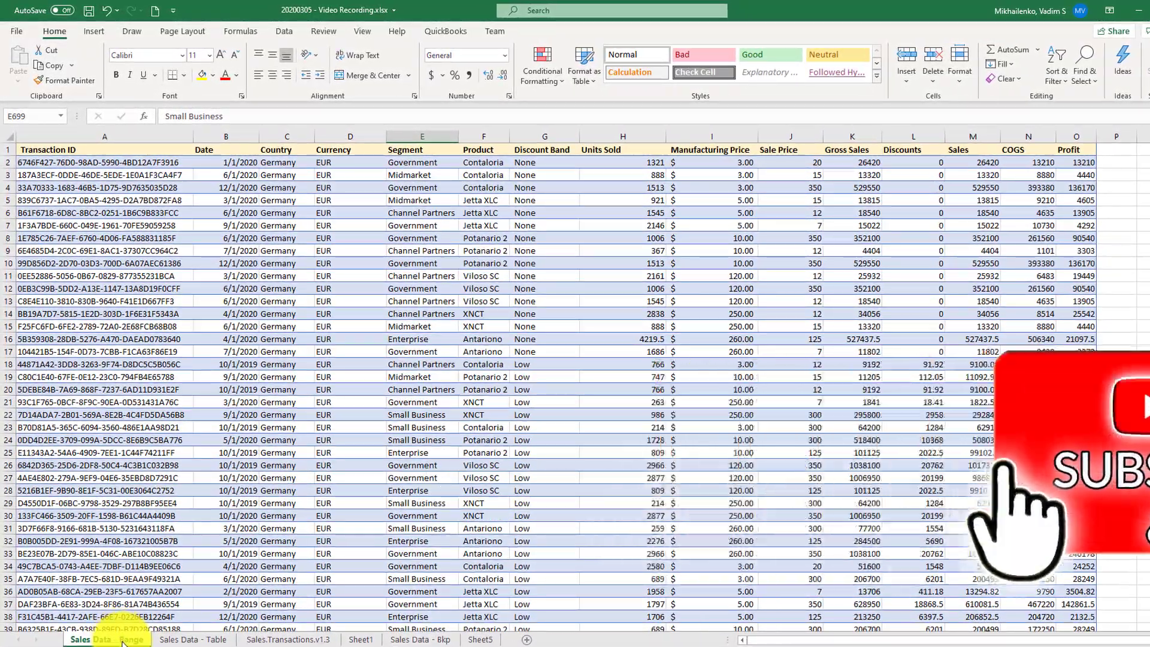
{"action": "left_click", "coordinate": [5, 150]}
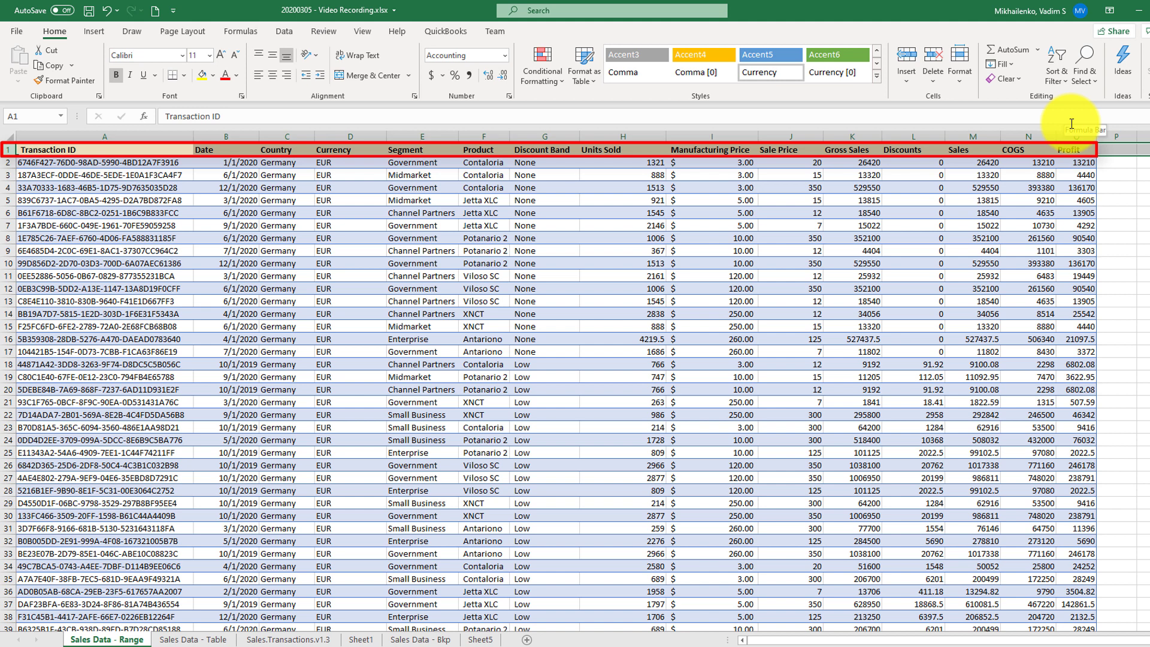
{"action": "left_click", "coordinate": [1066, 84]}
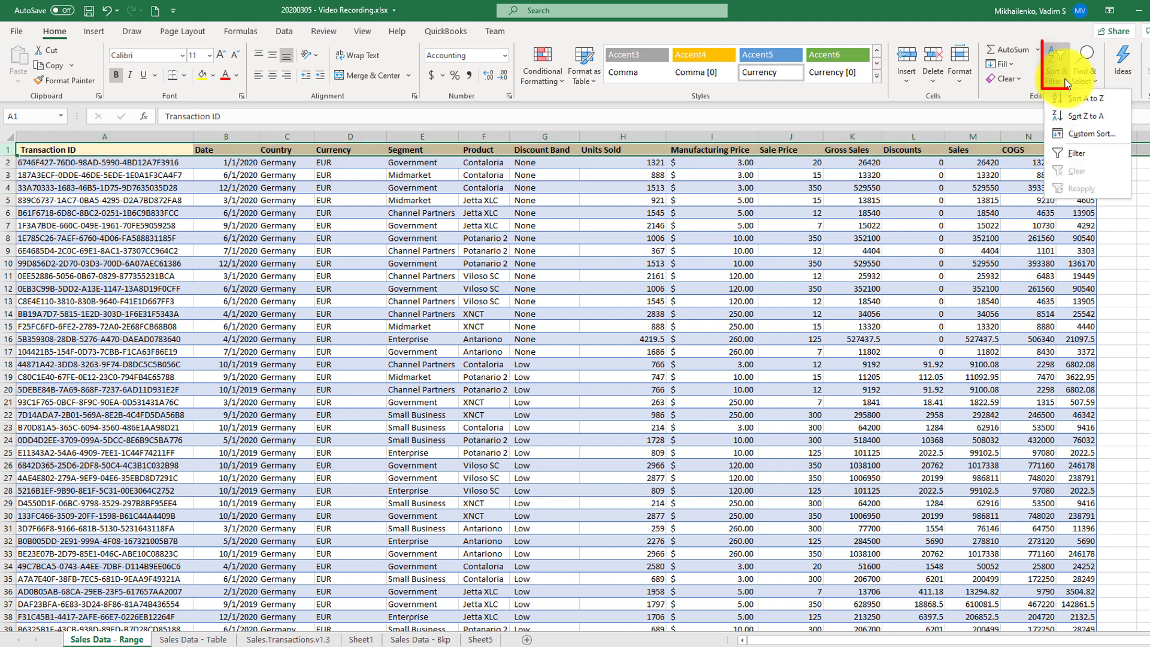
{"action": "left_click", "coordinate": [1081, 158]}
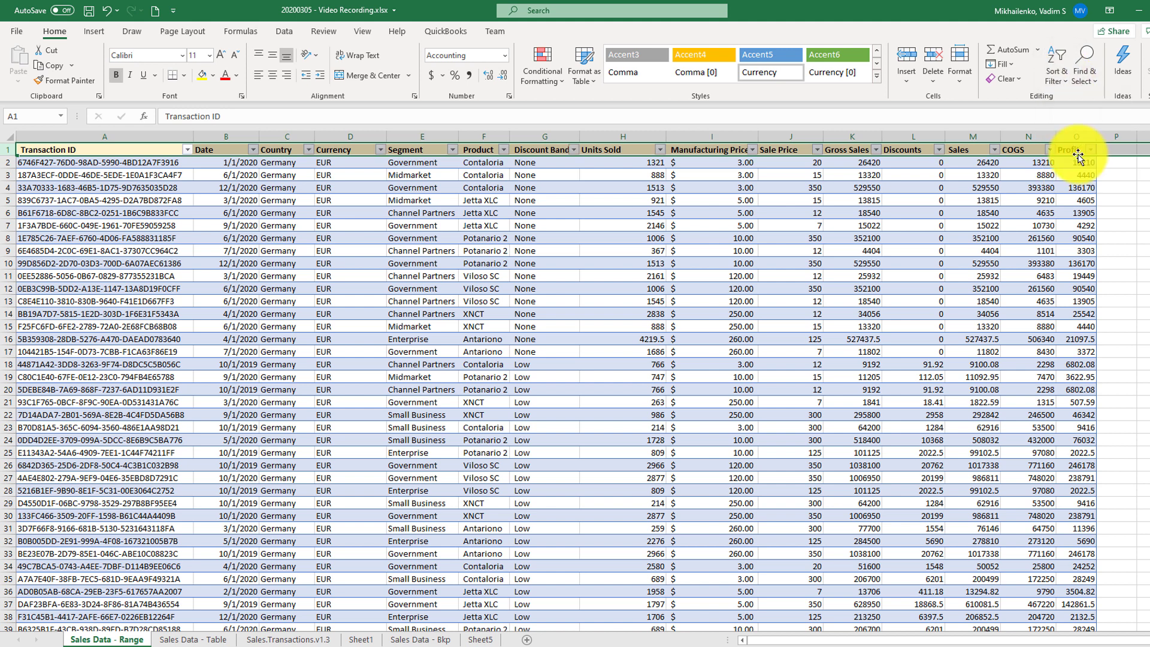
{"action": "left_click", "coordinate": [188, 150]}
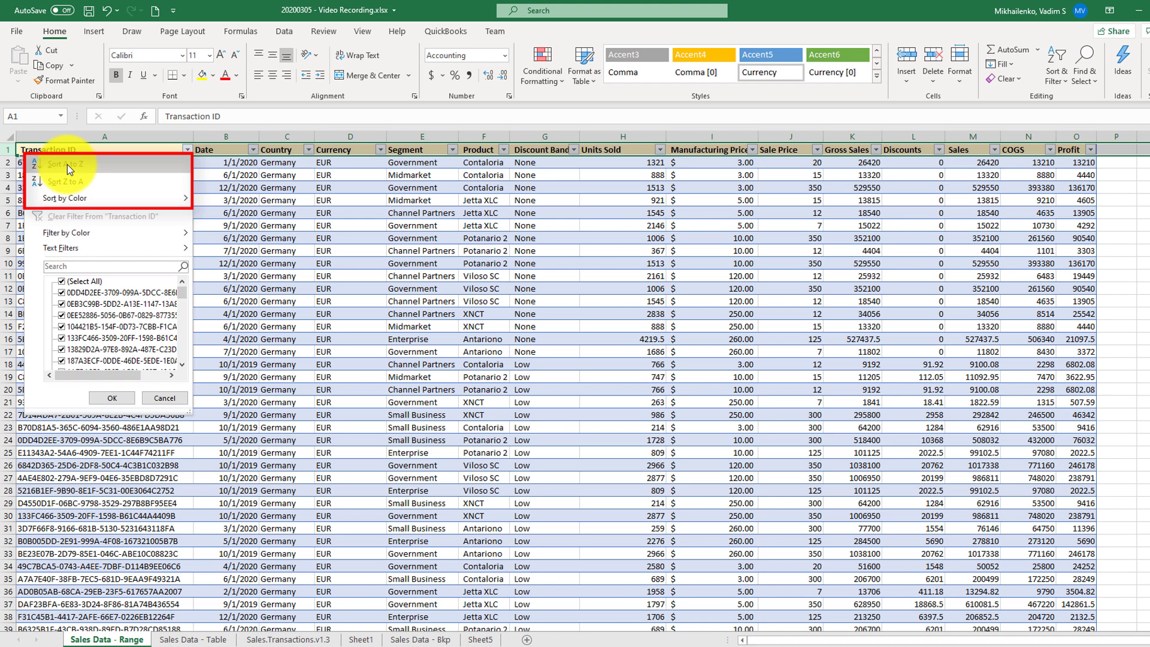
- Look over the Sort by Color and Filter by Color options and close the dropdown without filtering
{"action": "mouse_move", "coordinate": [80, 199]}
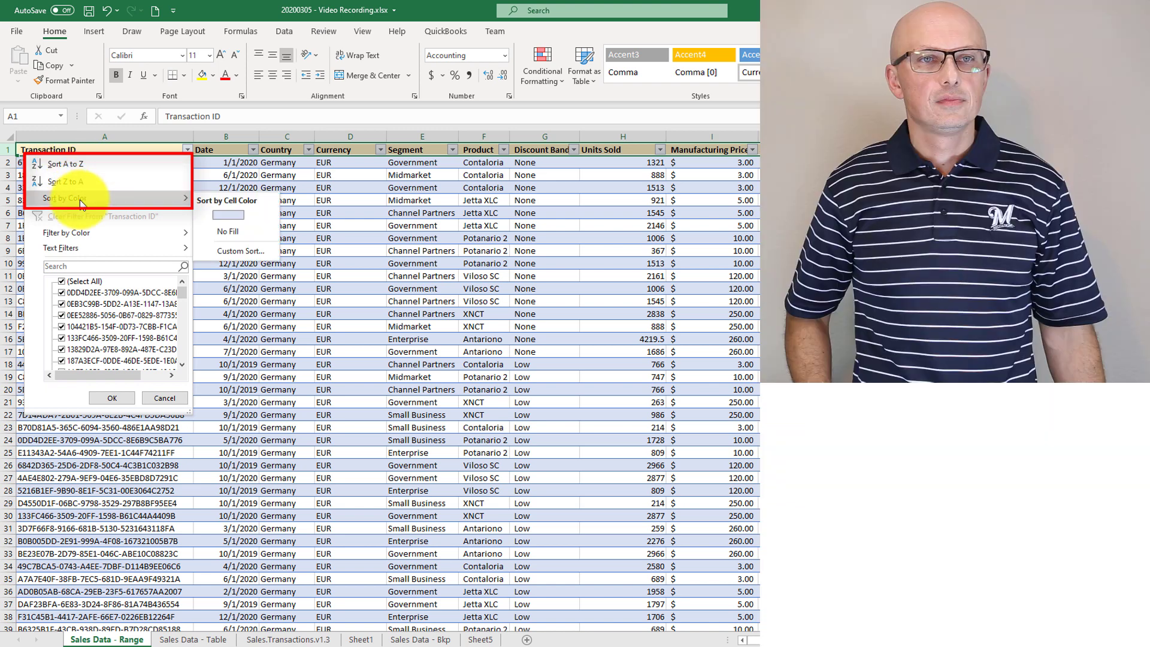
{"action": "mouse_move", "coordinate": [79, 235]}
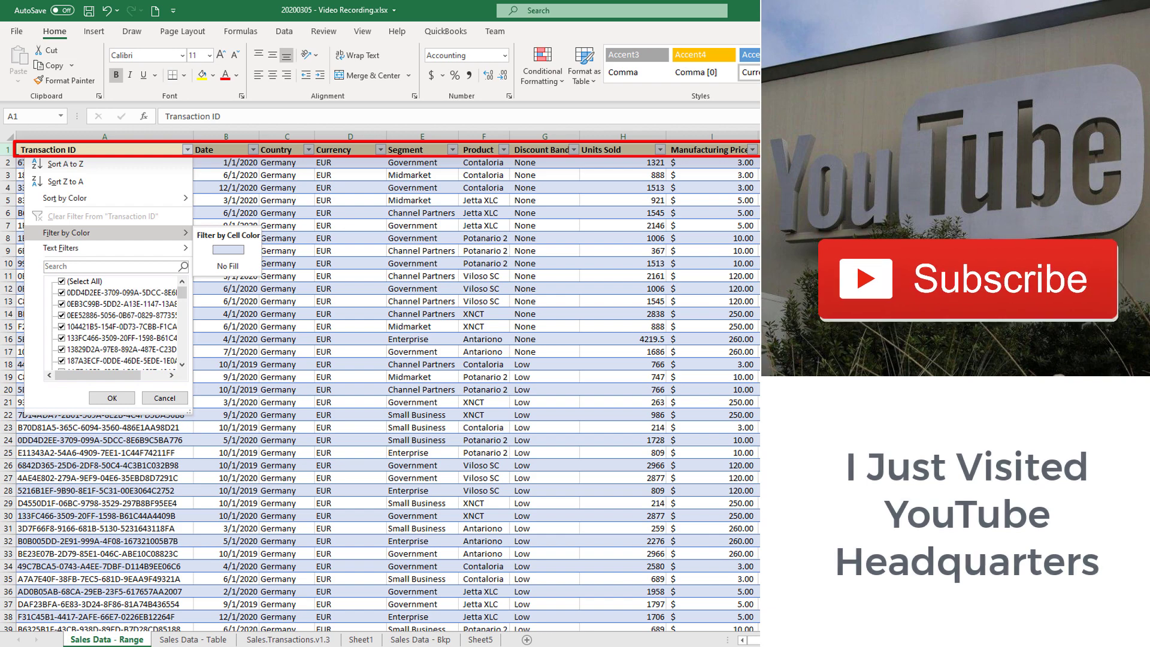
- Go to the Sales Data - Table sheet and show Table Design, confirming the table is named Table1
{"action": "key", "text": "Escape"}
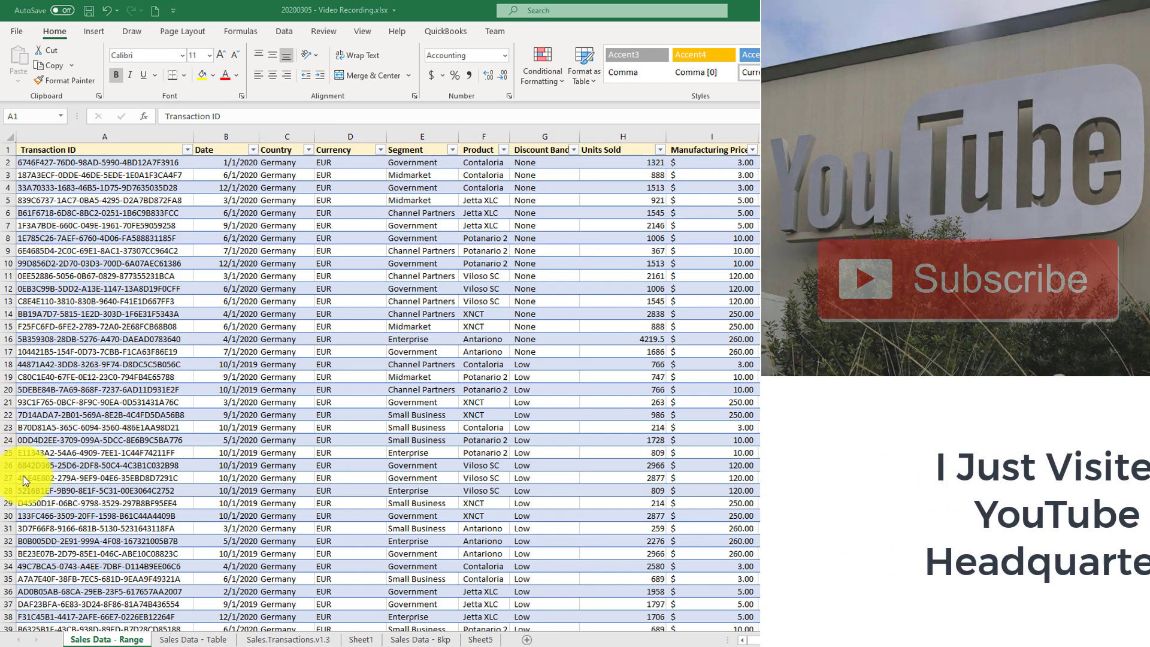
{"action": "left_click", "coordinate": [208, 640]}
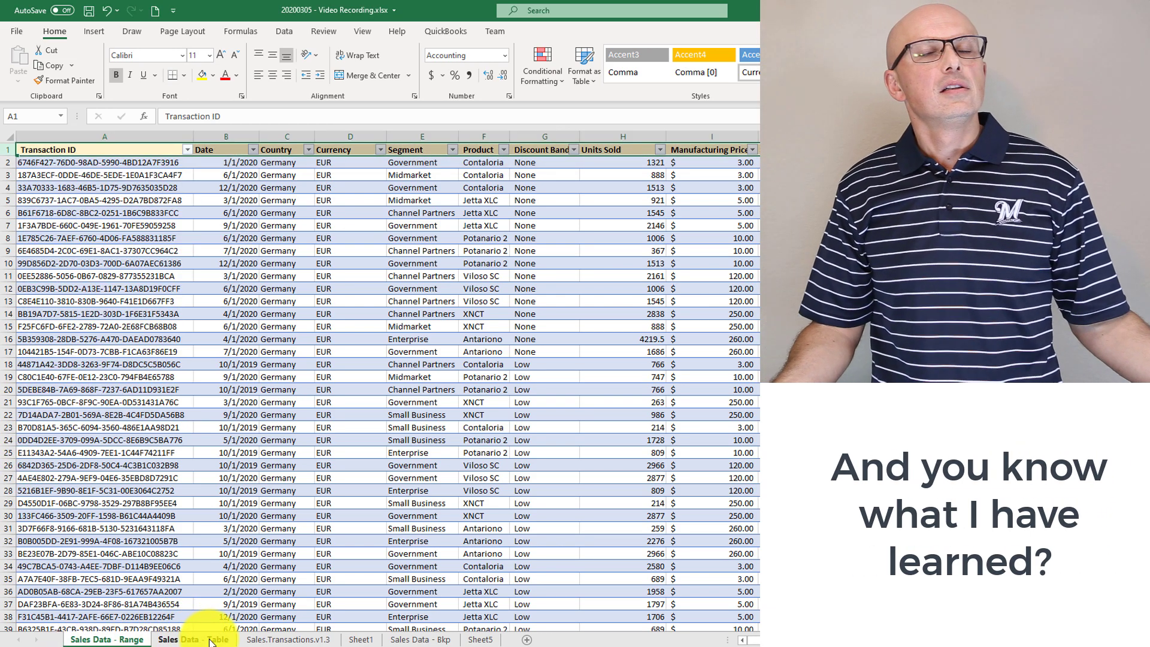
{"action": "left_click", "coordinate": [282, 229]}
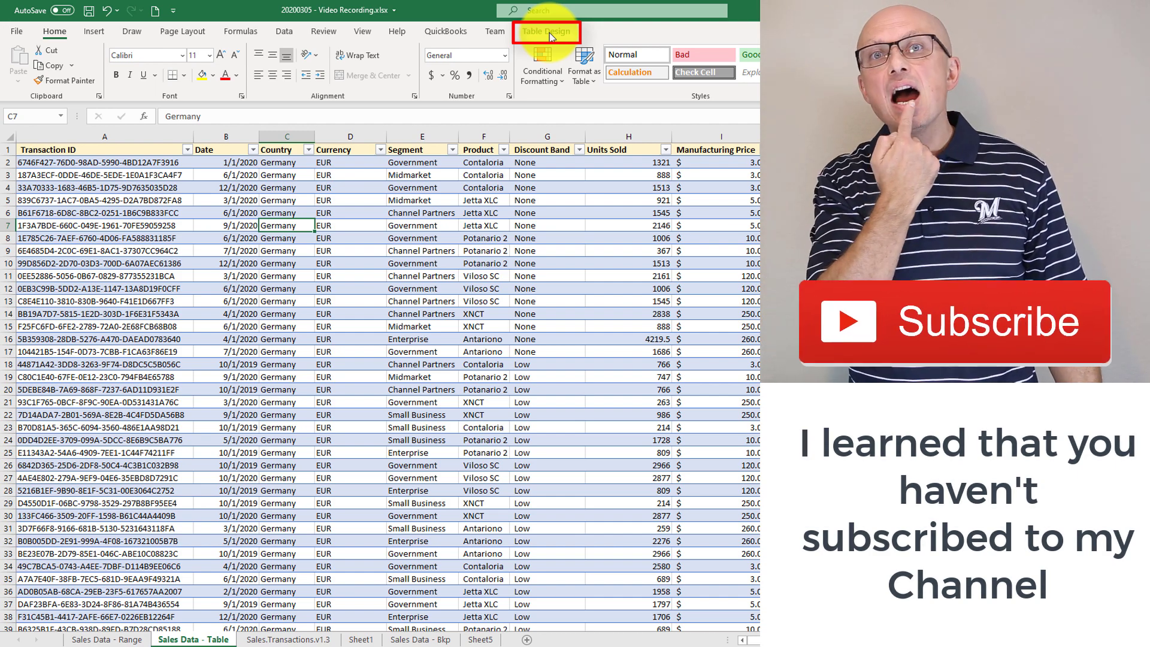
{"action": "left_click", "coordinate": [549, 33]}
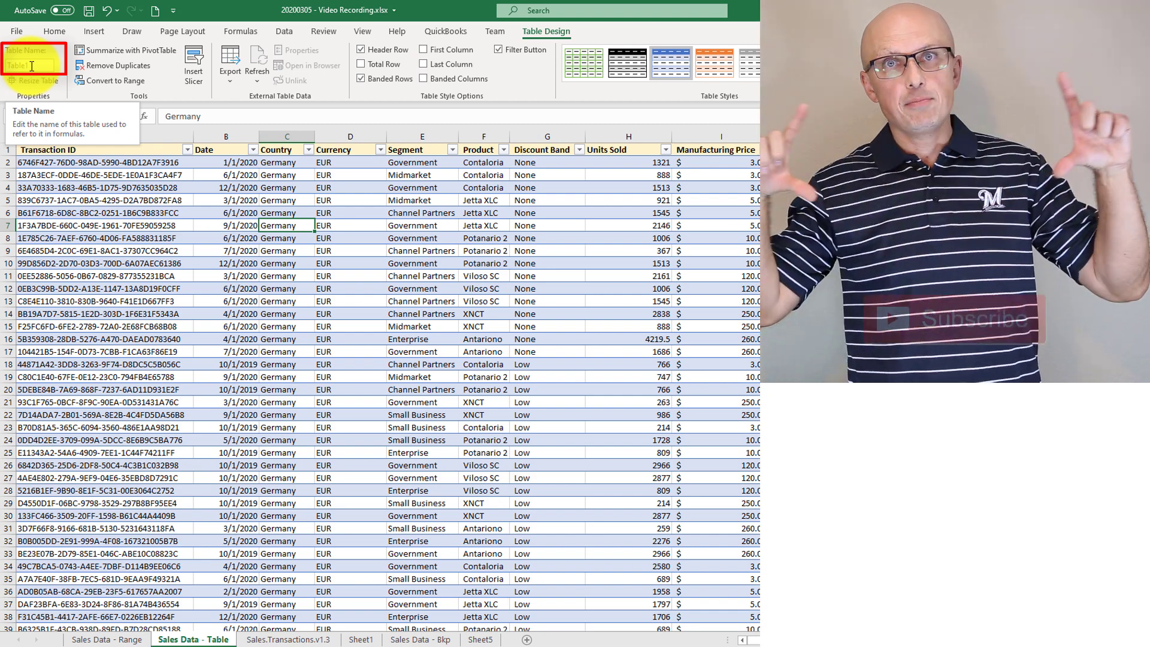
{"action": "left_click", "coordinate": [87, 240]}
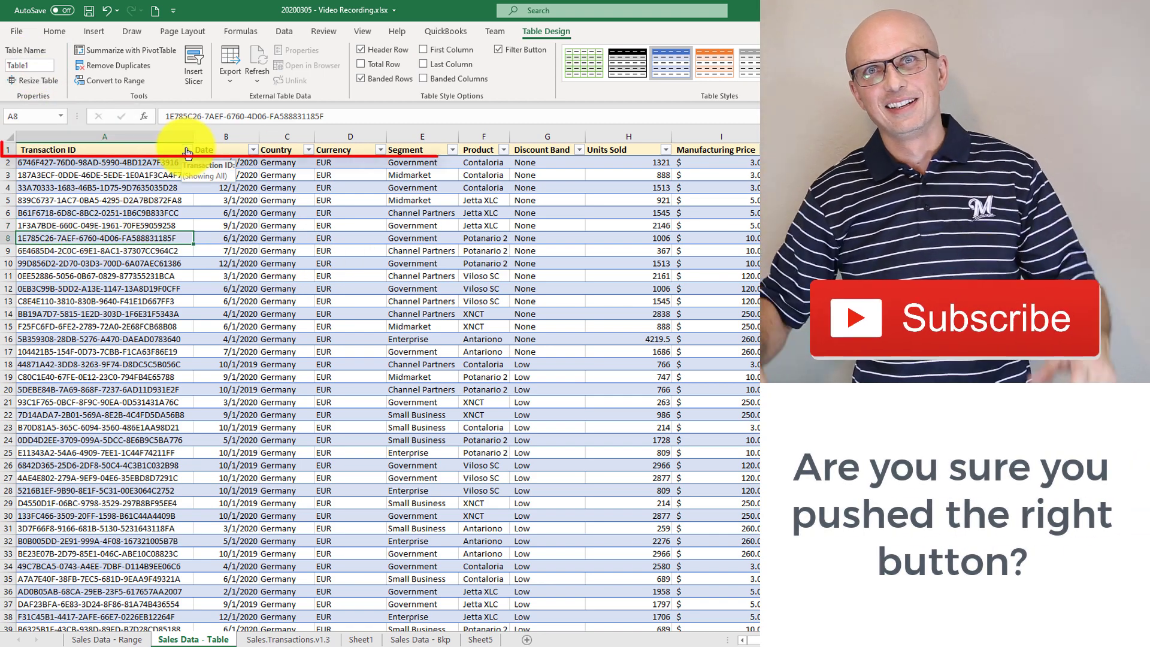
- Open the Transaction ID column's dropdown in Table1 to see its sort and filter list
{"action": "left_click", "coordinate": [188, 151]}
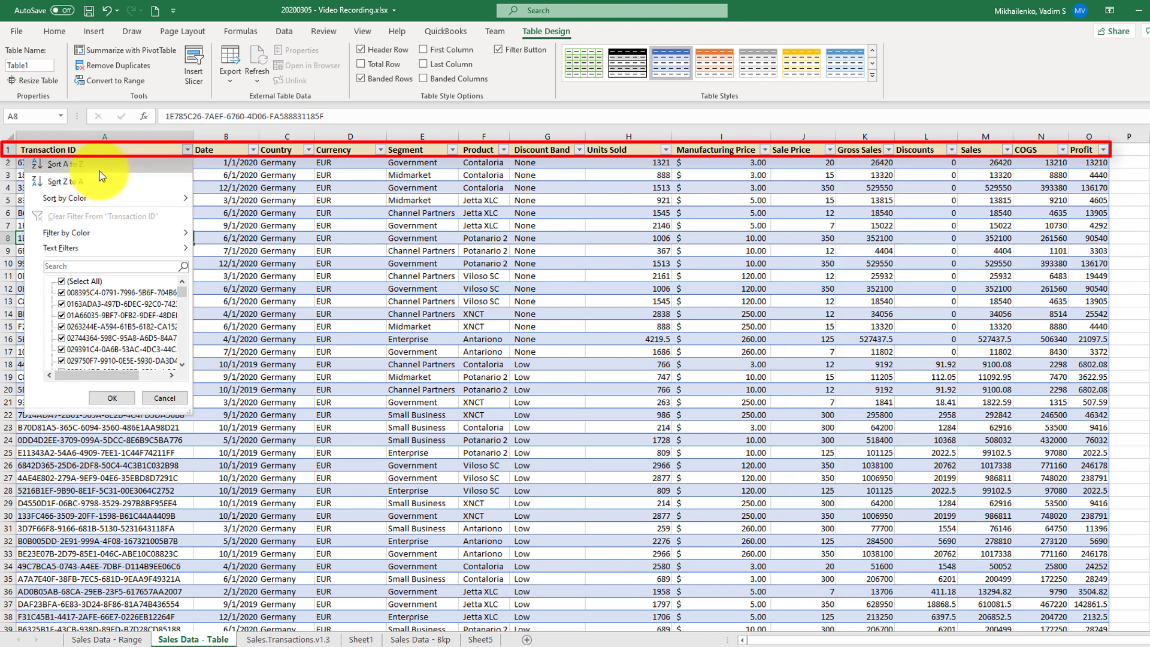